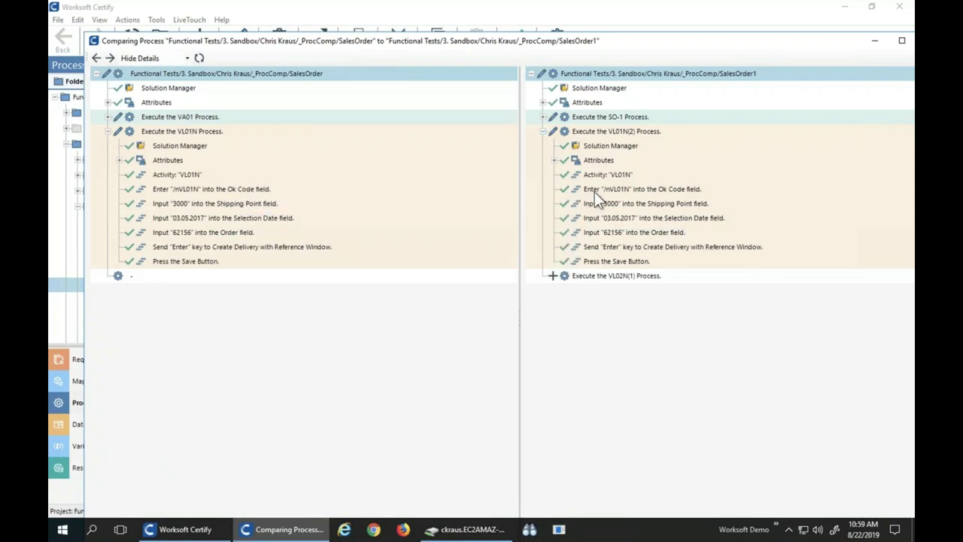
- Examine the step differences between the VA01 and SO-1 processes, and close the SalesOrder to SalesOrder1 comparison
{"action": "left_click", "coordinate": [541, 117]}
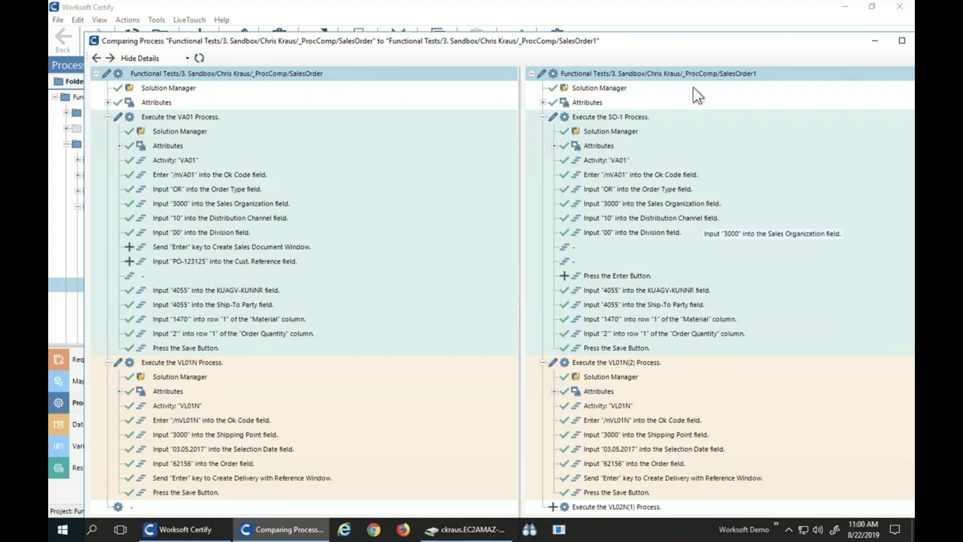
{"action": "left_click_drag", "start_coordinate": [618, 37], "coordinate": [519, 37]}
{"action": "left_click", "coordinate": [825, 37]}
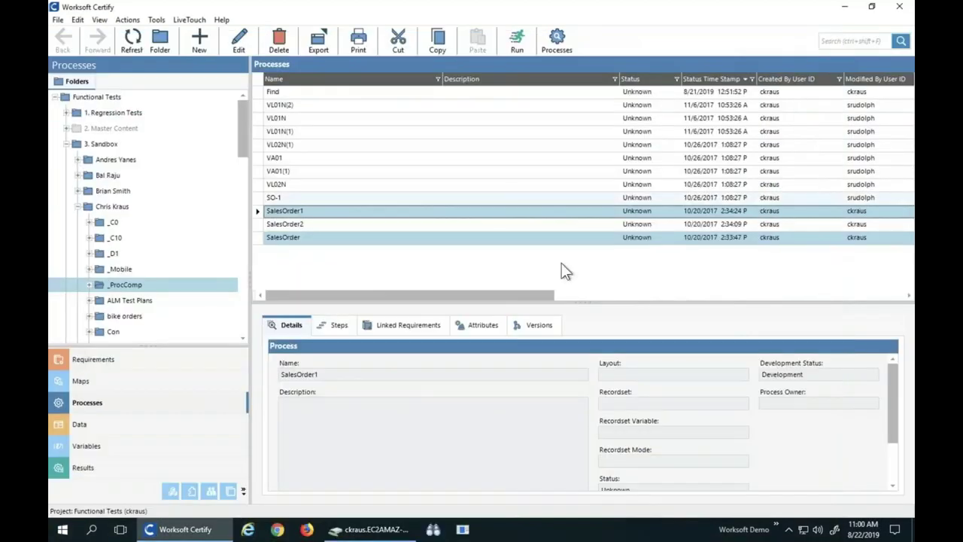
- Compare the SalesOrder1 process with the SalesOrder2 process
{"action": "left_click", "coordinate": [314, 228]}
{"action": "left_click", "coordinate": [320, 210]}
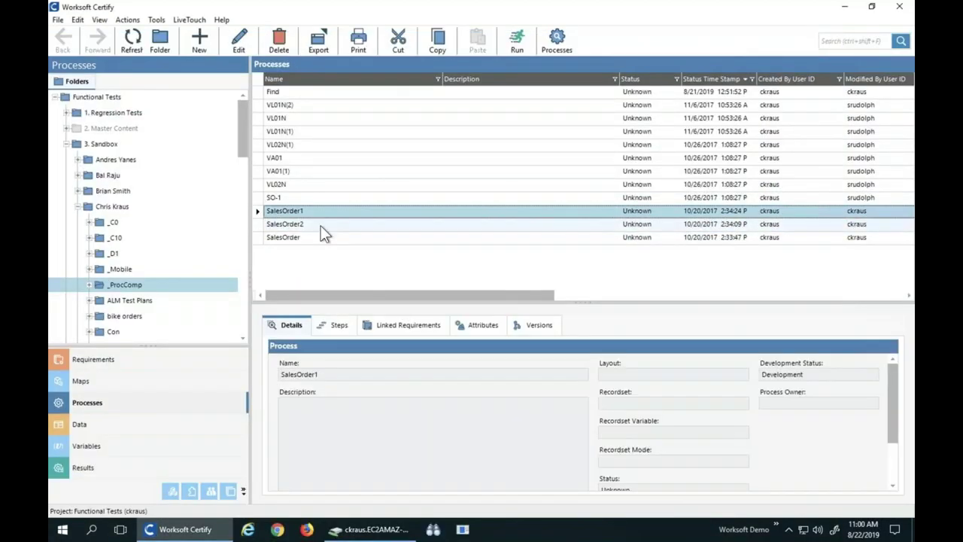
{"action": "left_click", "coordinate": [320, 224], "text": "ctrl"}
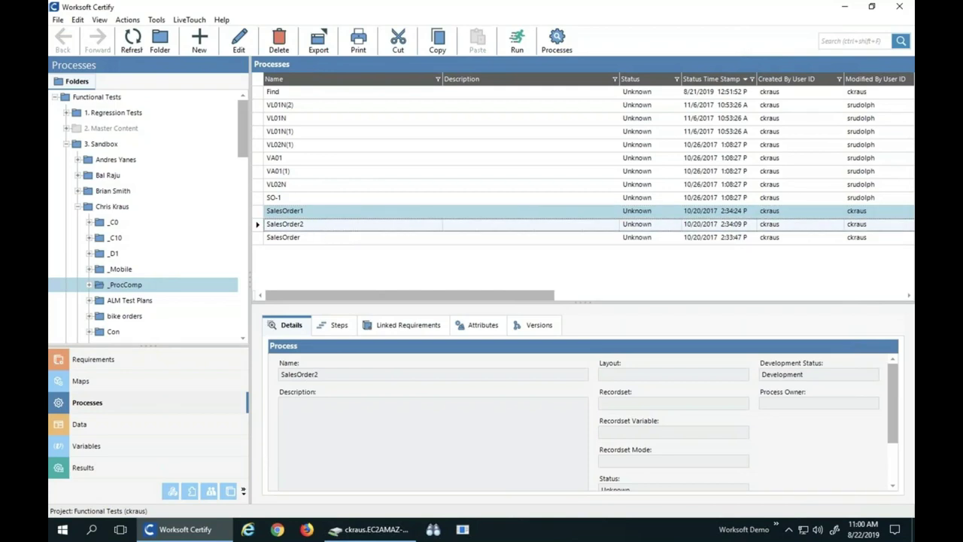
{"action": "right_click", "coordinate": [321, 224]}
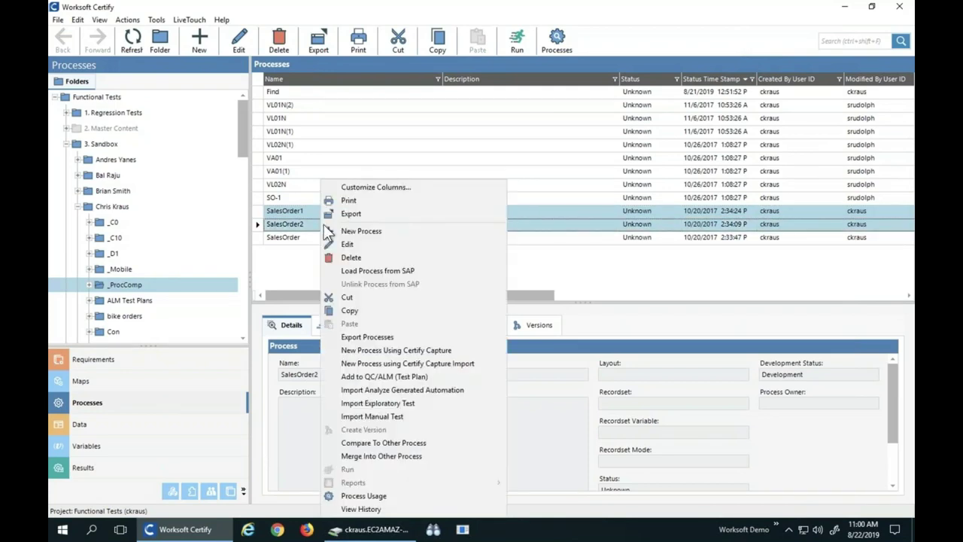
{"action": "left_click", "coordinate": [408, 443]}
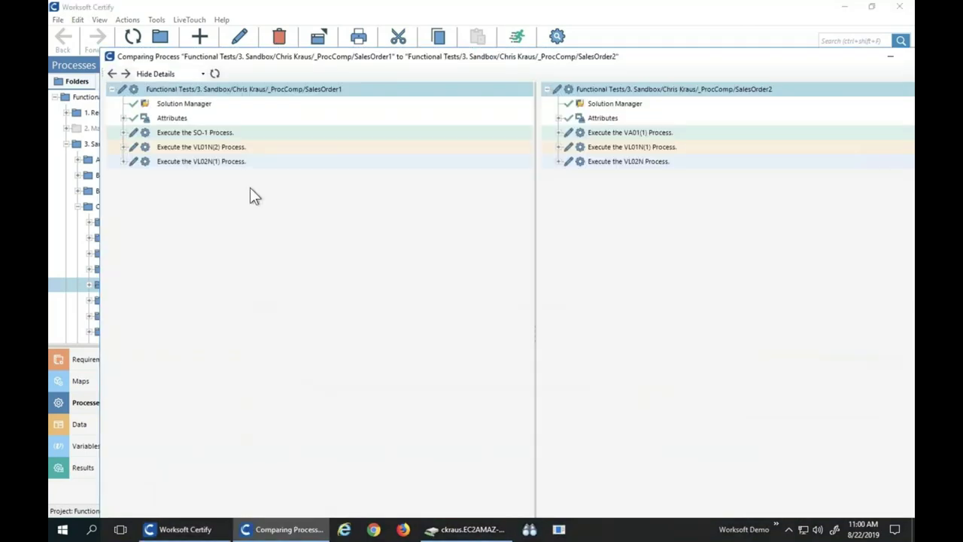
- Examine the VL02N and VL01N process differences, including the Selection Date input, and close the comparison window
{"action": "left_click", "coordinate": [122, 162]}
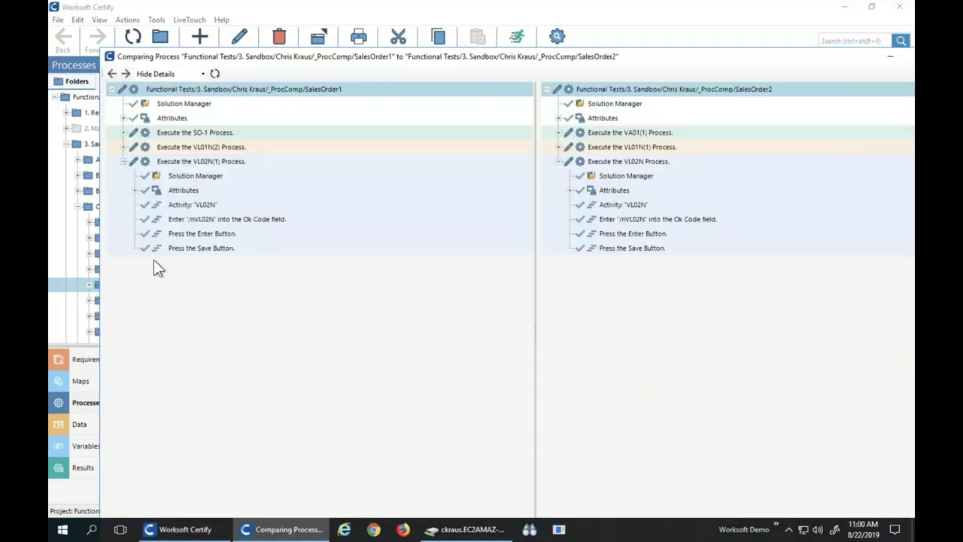
{"action": "left_click", "coordinate": [125, 147]}
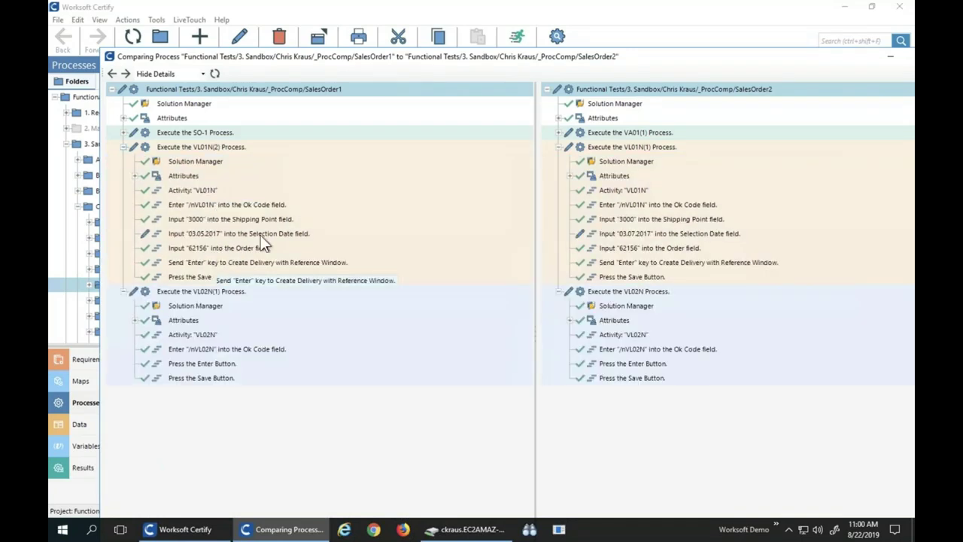
{"action": "left_click", "coordinate": [631, 233]}
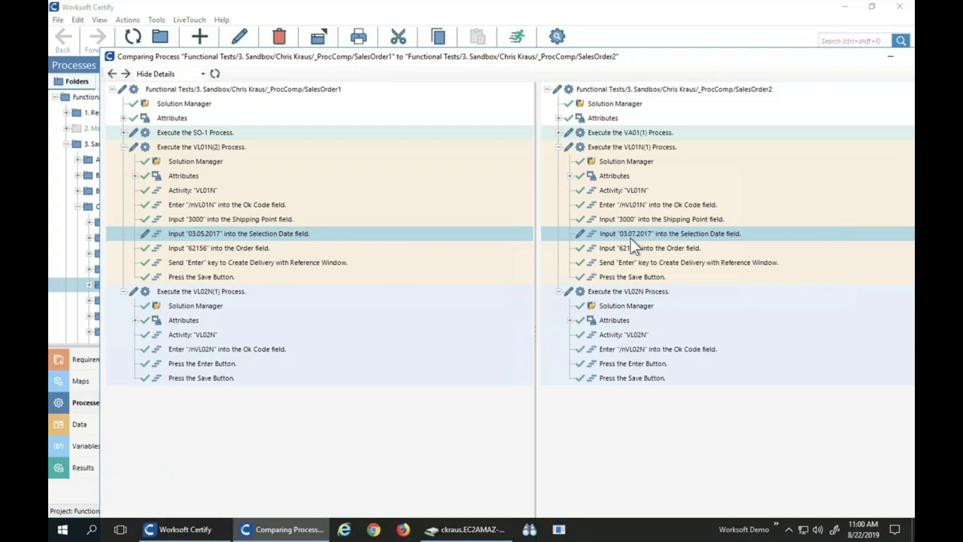
{"action": "double_click", "coordinate": [542, 58]}
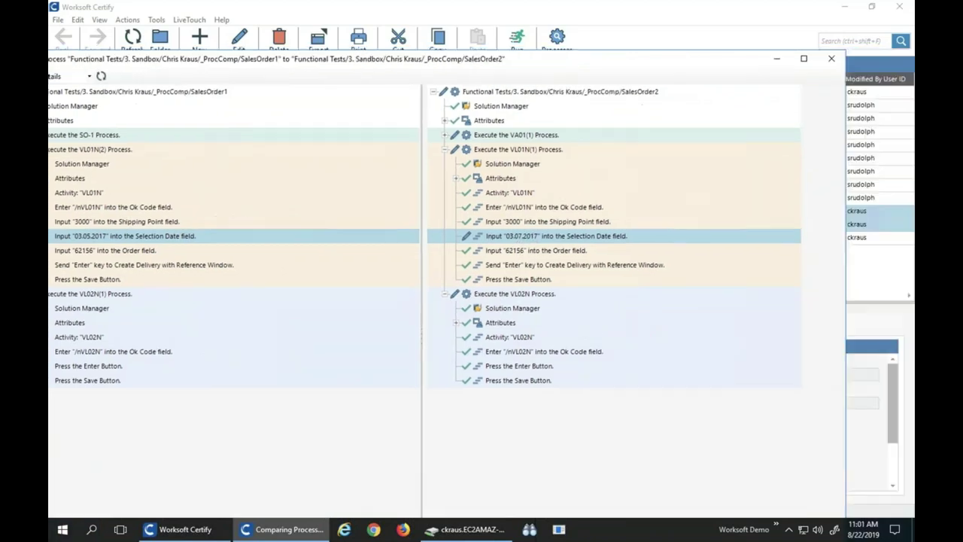
{"action": "left_click", "coordinate": [816, 60]}
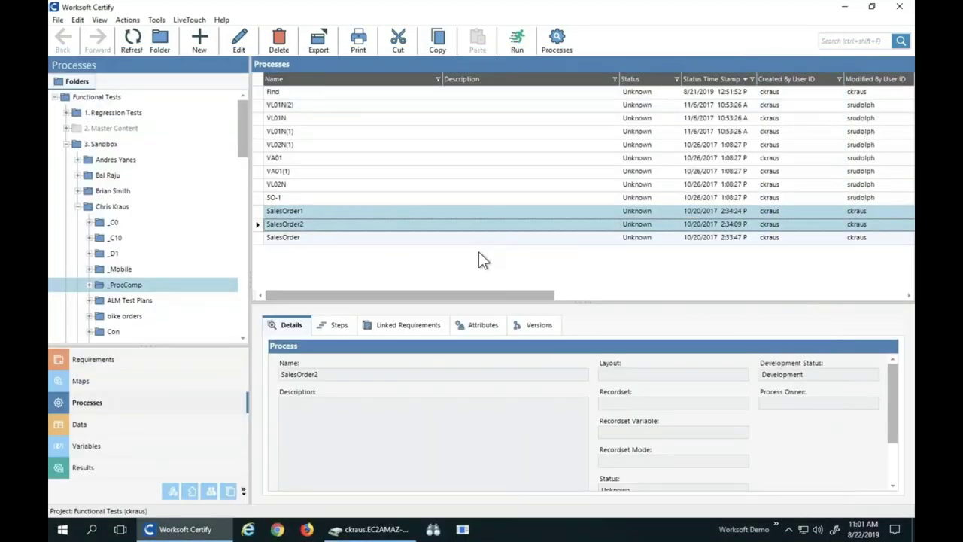
- Select only the Find process in the _ProcComp folder and show its saved versions
{"action": "left_click", "coordinate": [479, 229], "text": "ctrl"}
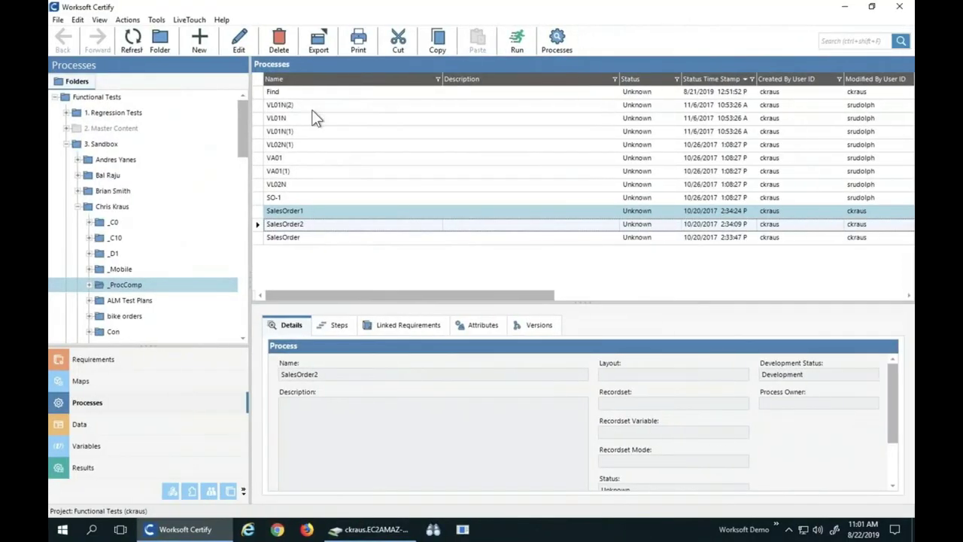
{"action": "left_click", "coordinate": [279, 91]}
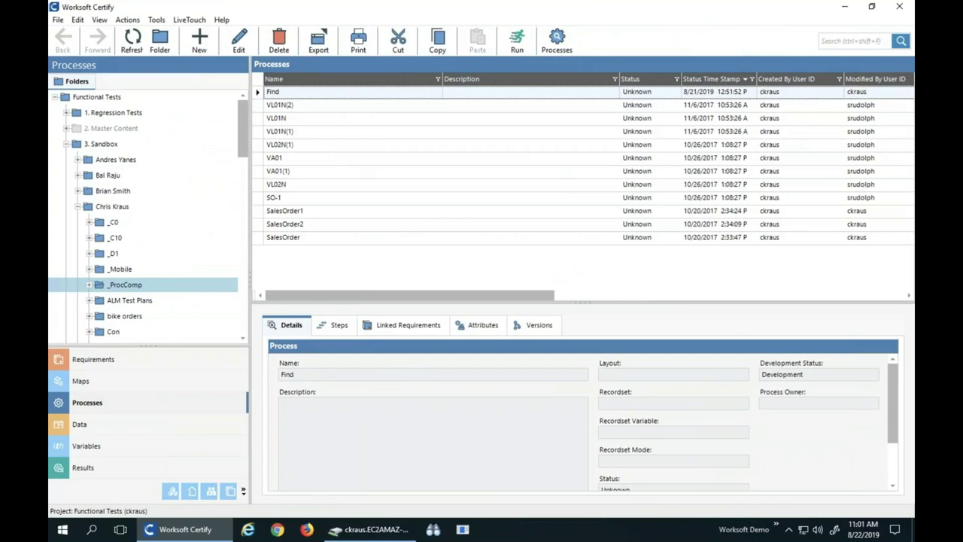
{"action": "left_click", "coordinate": [531, 326]}
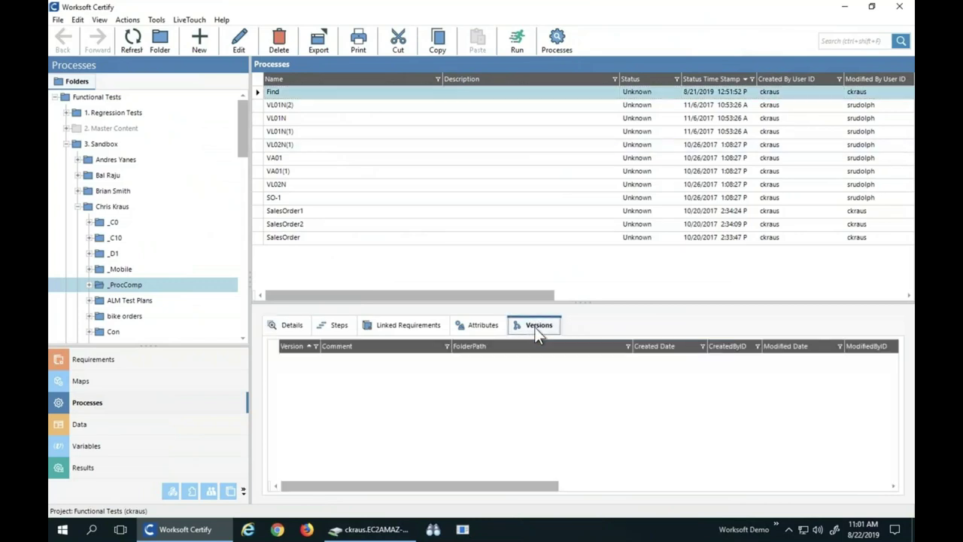
{"action": "right_click", "coordinate": [286, 91]}
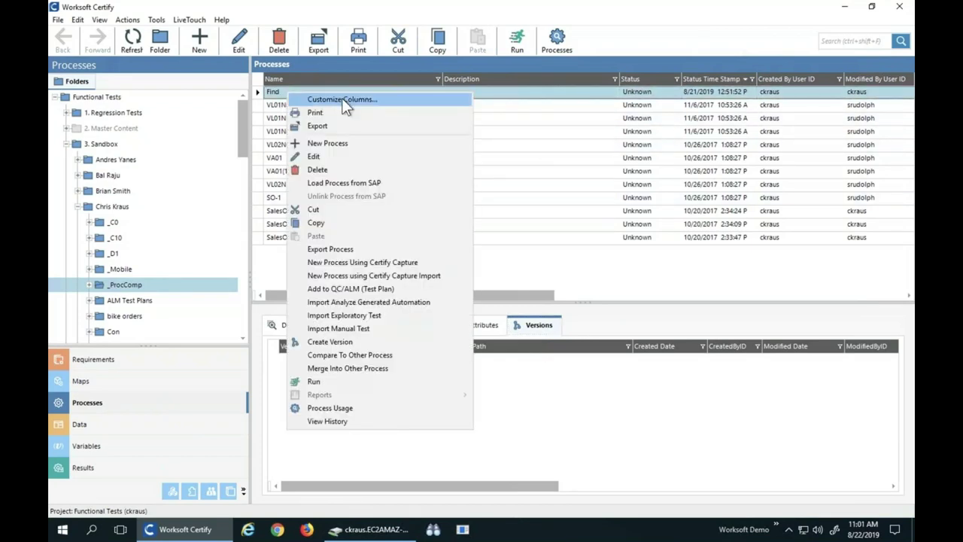
{"action": "left_click", "coordinate": [334, 342]}
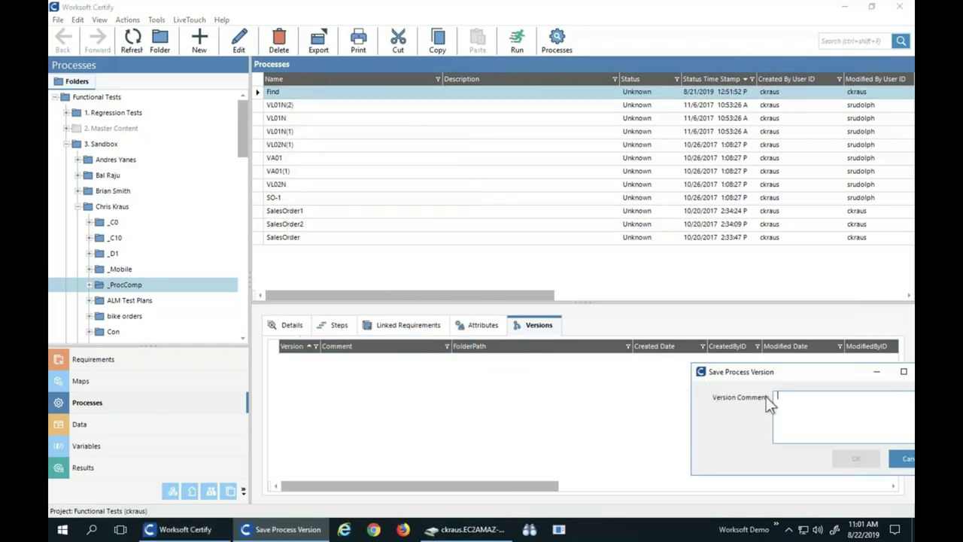
{"action": "type", "text": "original data"}
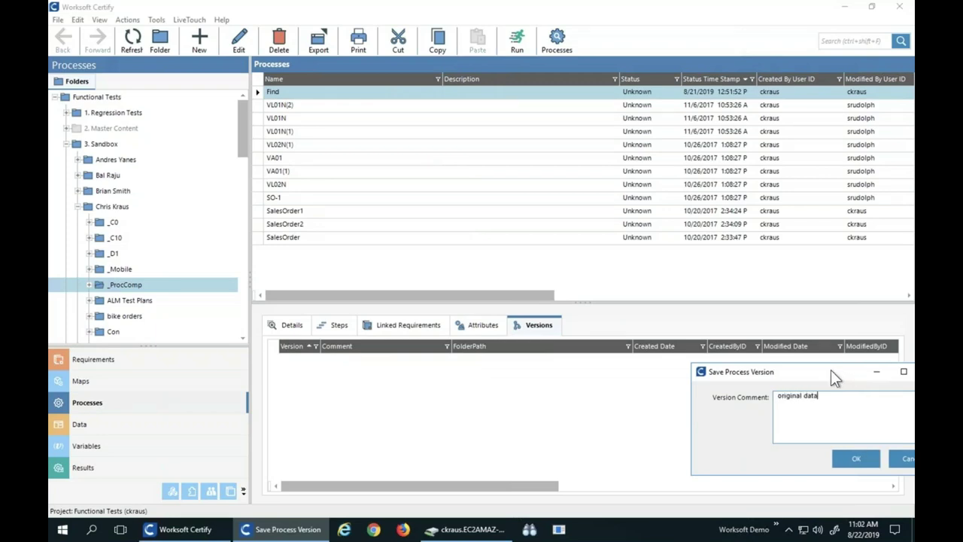
{"action": "left_click_drag", "start_coordinate": [831, 370], "coordinate": [728, 361]}
{"action": "left_click", "coordinate": [810, 450]}
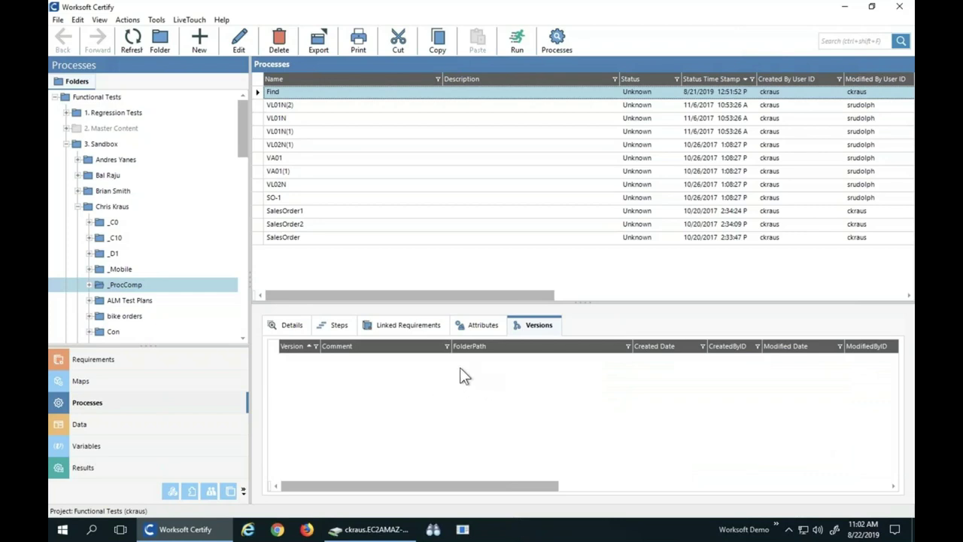
{"action": "left_click", "coordinate": [292, 94]}
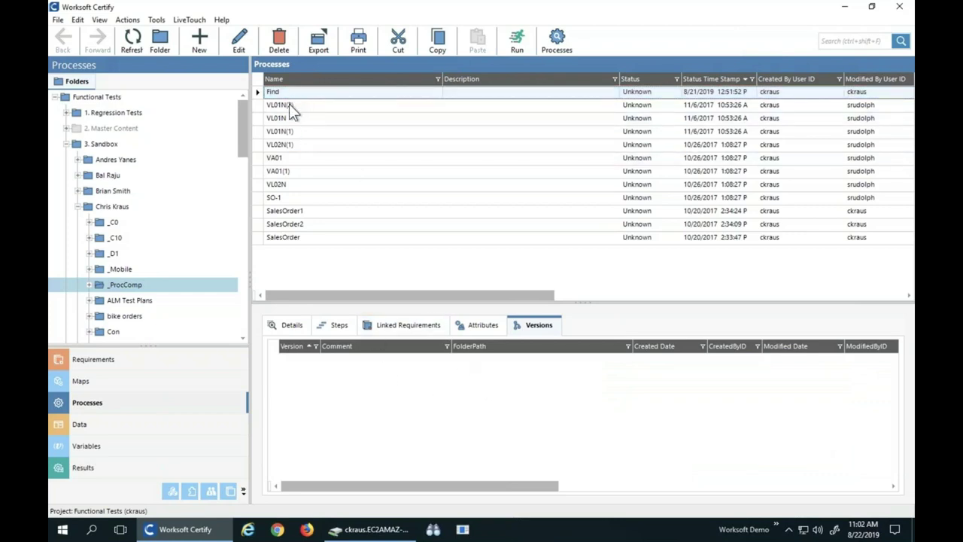
{"action": "left_click", "coordinate": [132, 42]}
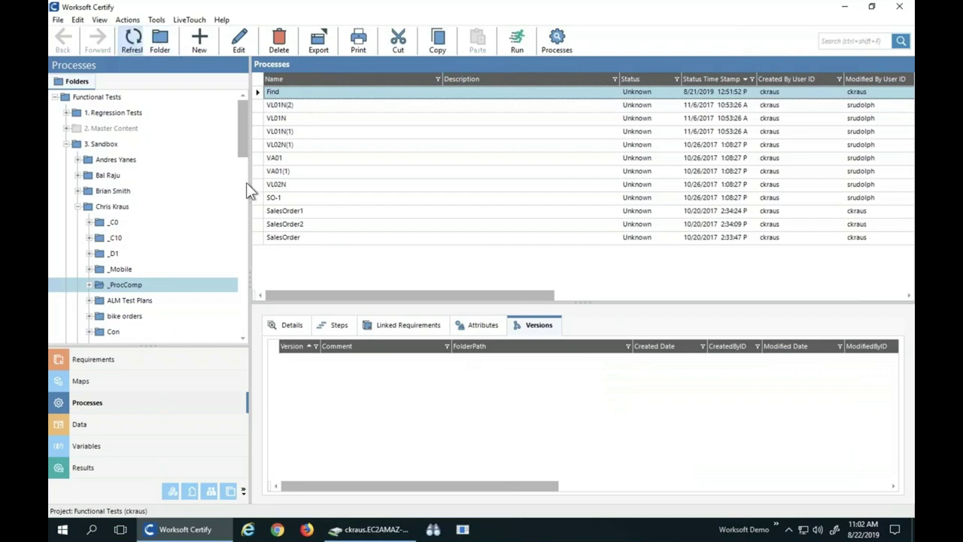
- Create a saved version of the Find process with the comment "original version"
{"action": "right_click", "coordinate": [276, 93]}
{"action": "left_click", "coordinate": [351, 343]}
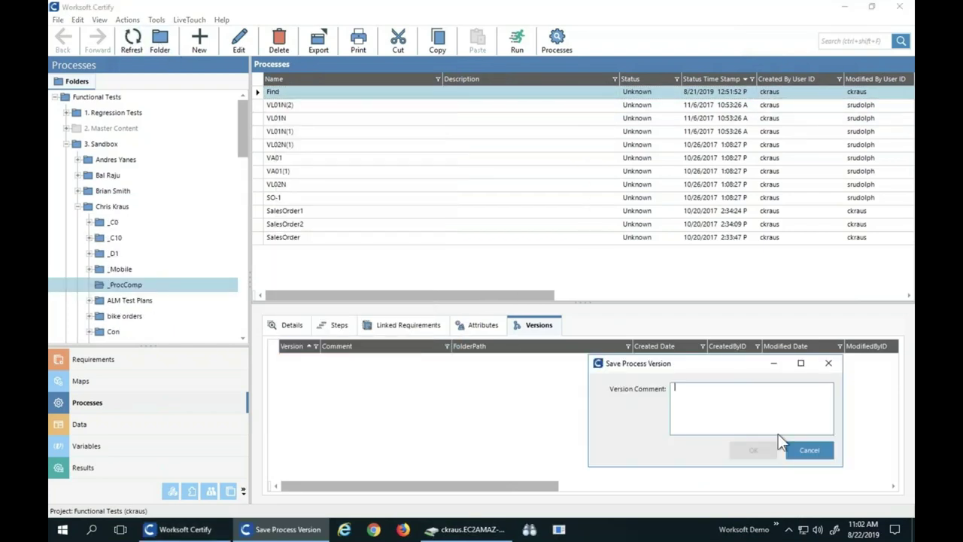
{"action": "type", "text": "orig"}
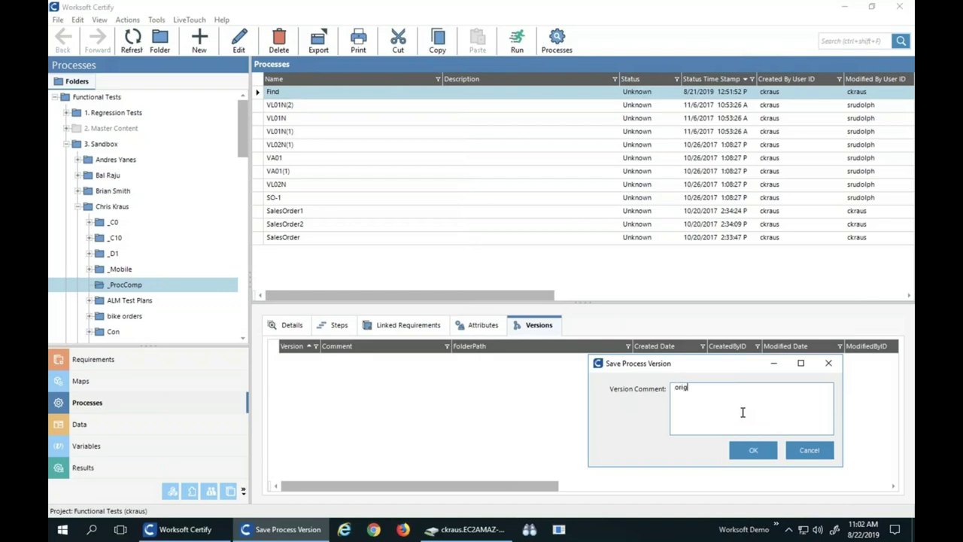
{"action": "type", "text": "inal version"}
{"action": "left_click", "coordinate": [752, 450]}
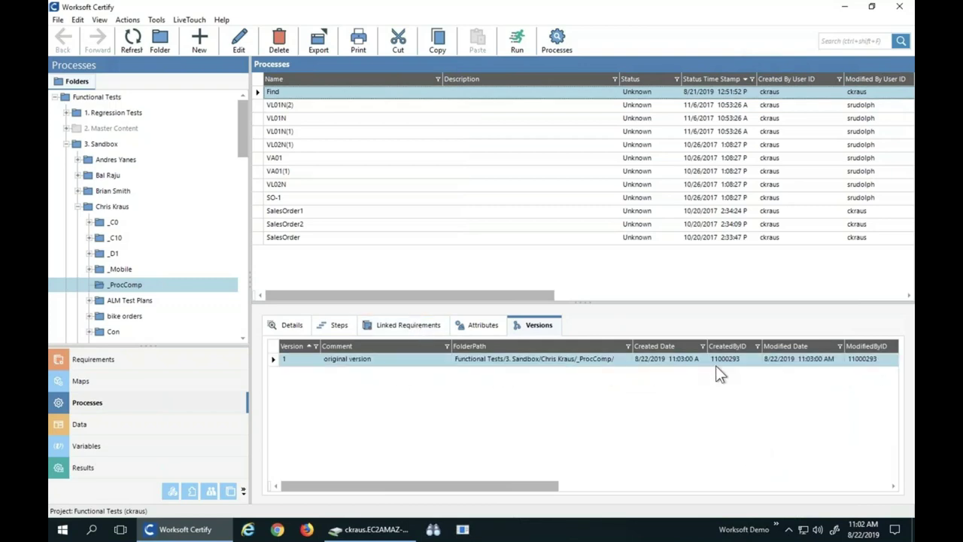
- Open the Find process for editing in a maximized window and display its list of steps
{"action": "left_click", "coordinate": [287, 361]}
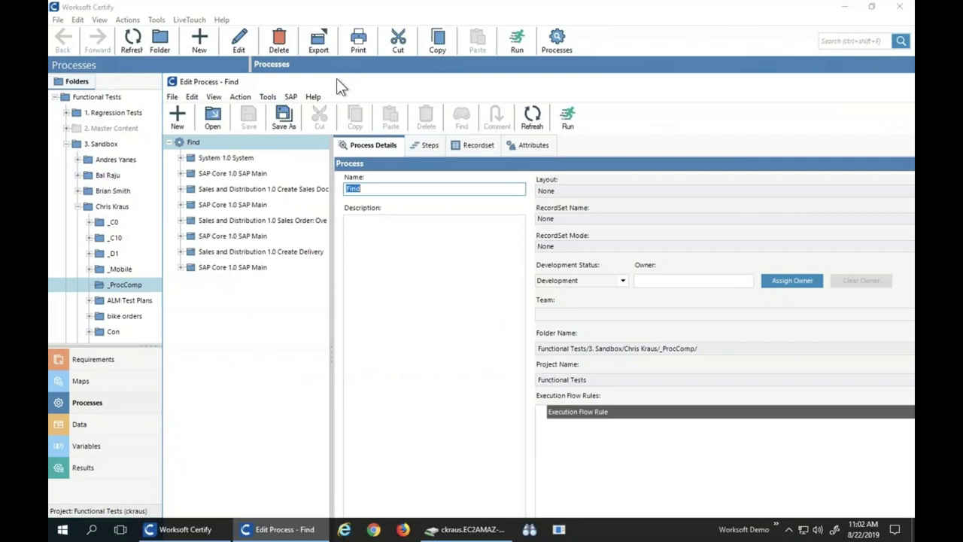
{"action": "double_click", "coordinate": [335, 77]}
{"action": "left_click", "coordinate": [307, 69]}
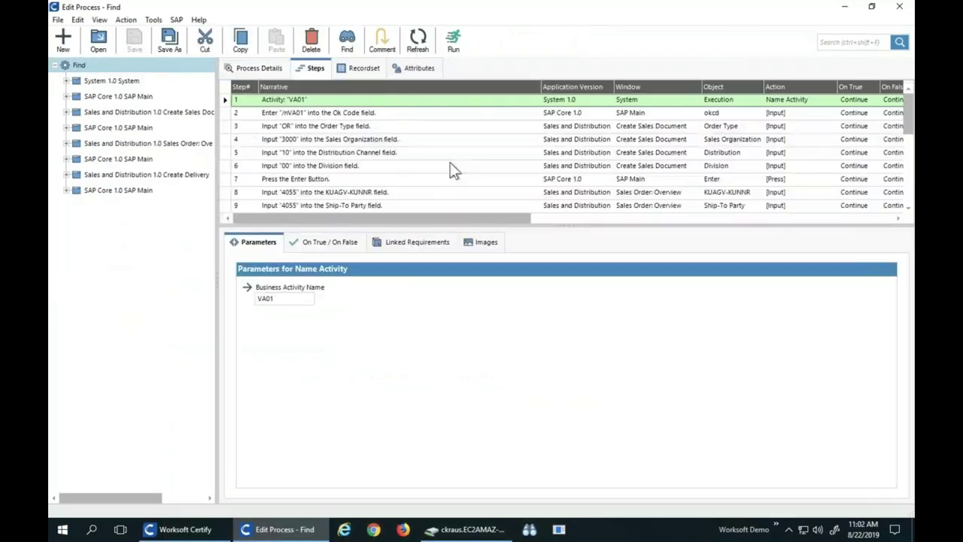
- Add input steps 3 to 6, 8 and 9 to a layout with the recordset name Find, and save and close the process
{"action": "left_click", "coordinate": [334, 126]}
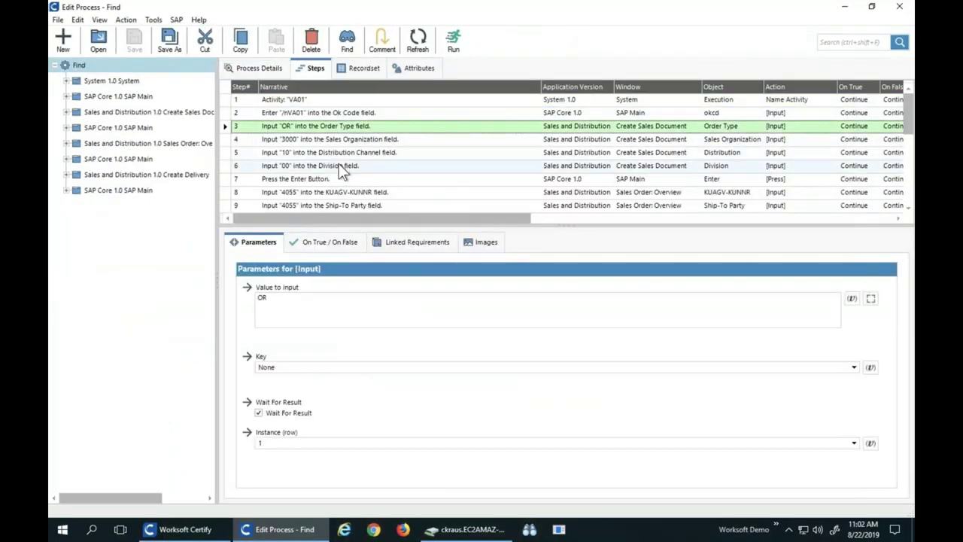
{"action": "left_click", "coordinate": [338, 165], "text": "shift"}
{"action": "left_click", "coordinate": [326, 193], "text": "ctrl"}
{"action": "left_click", "coordinate": [325, 203], "text": "ctrl"}
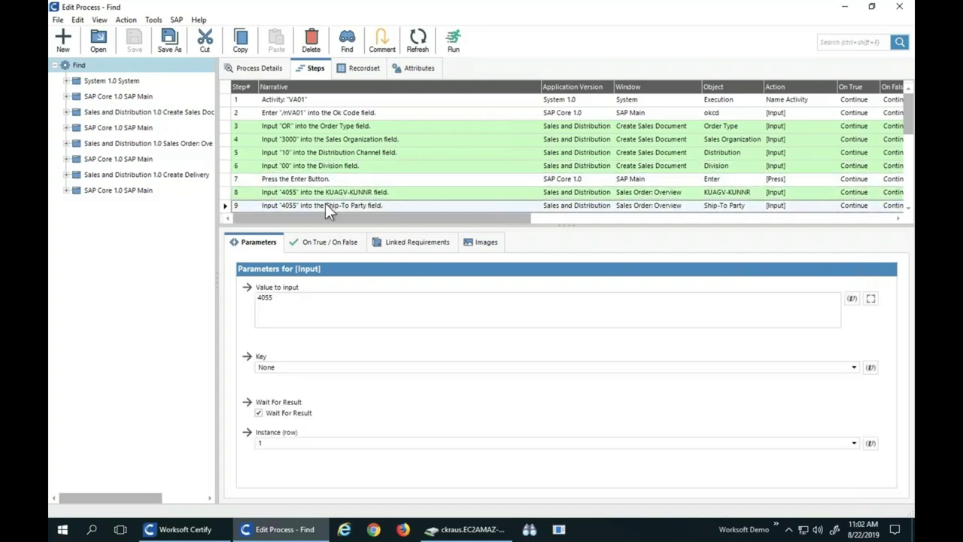
{"action": "right_click", "coordinate": [325, 205]}
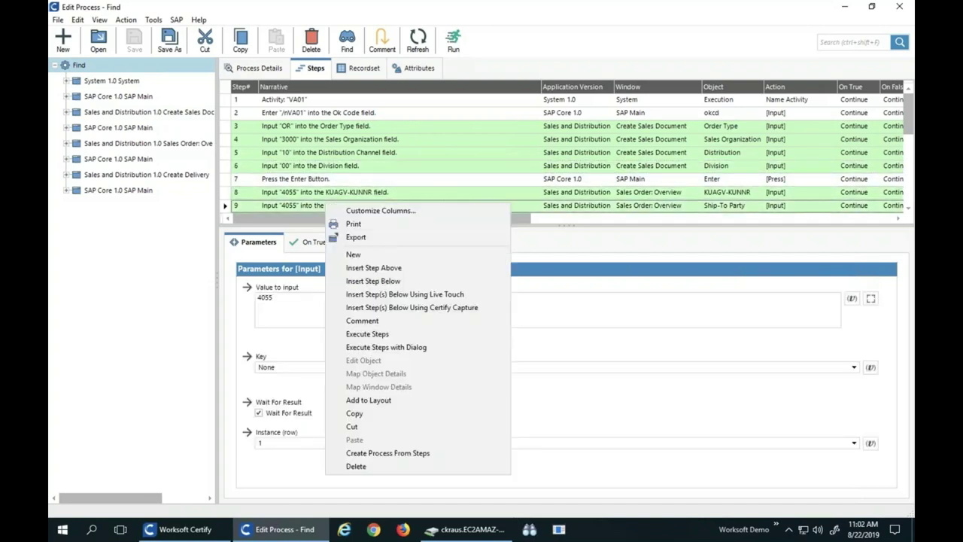
{"action": "left_click", "coordinate": [357, 398]}
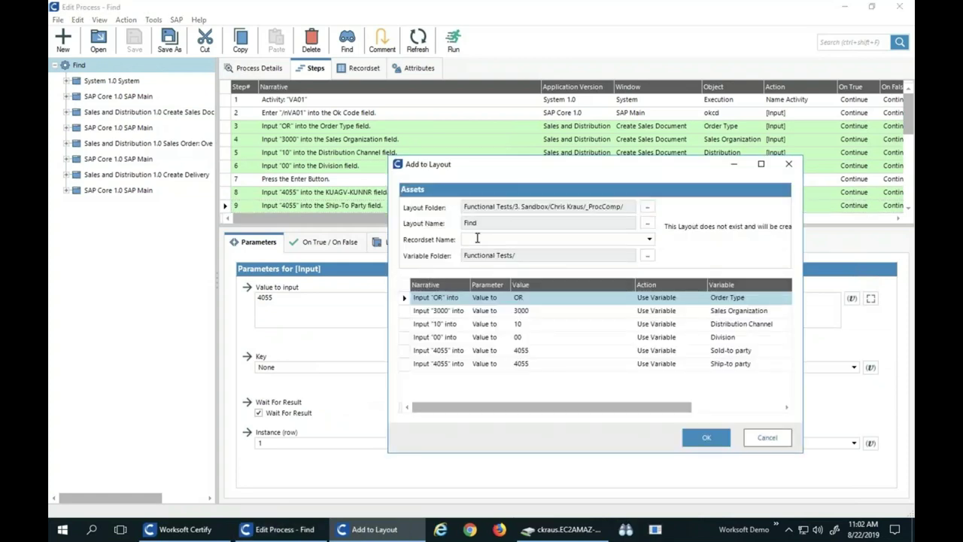
{"action": "left_click", "coordinate": [476, 237]}
{"action": "type", "text": "Find"}
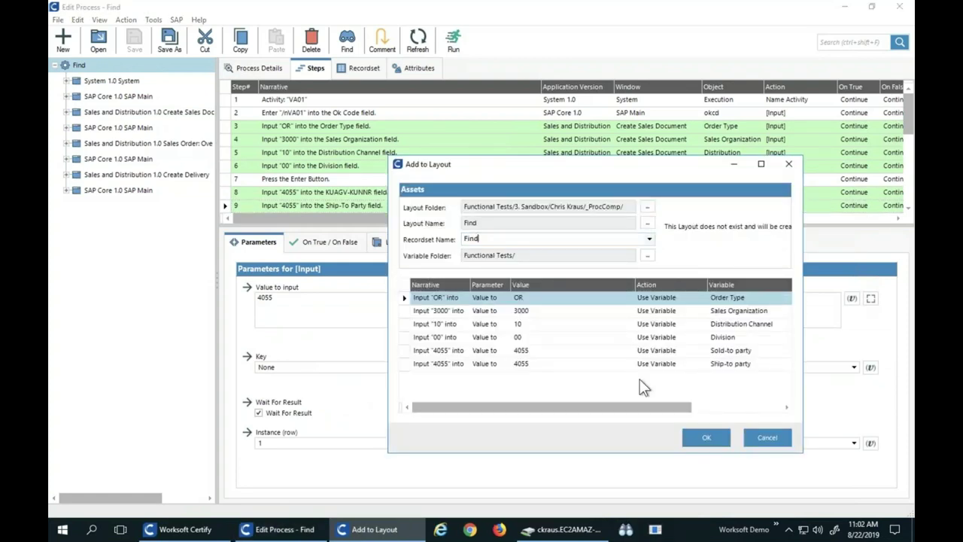
{"action": "left_click", "coordinate": [704, 437]}
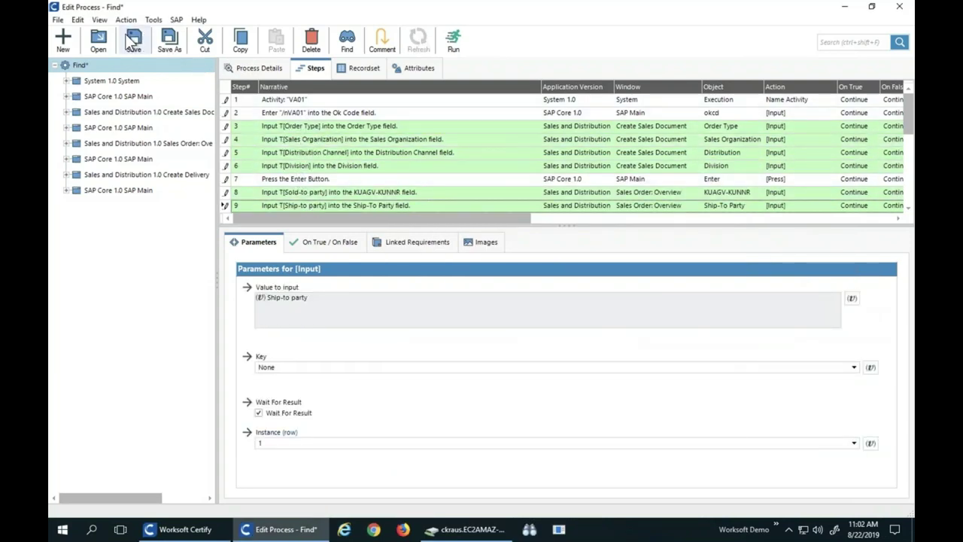
{"action": "key", "text": "ctrl+s"}
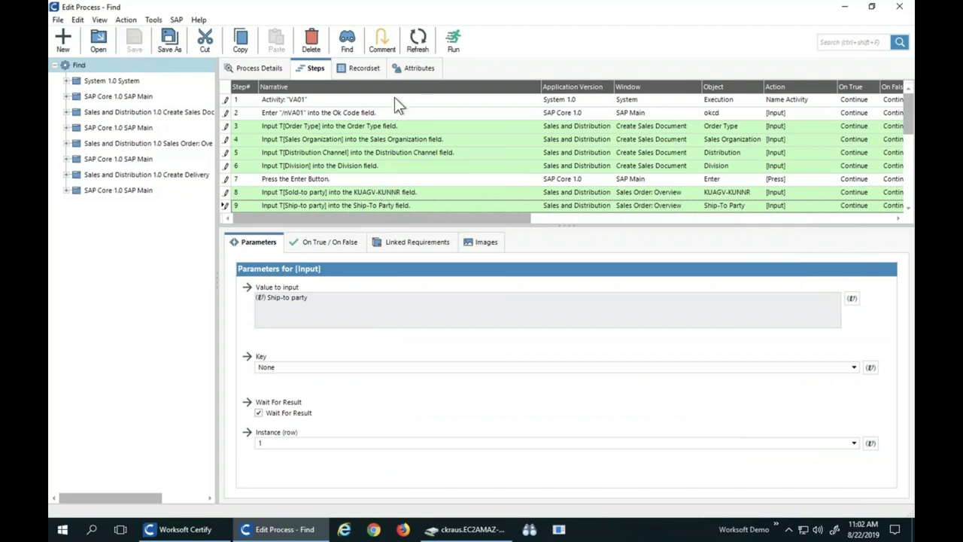
{"action": "left_click", "coordinate": [900, 7]}
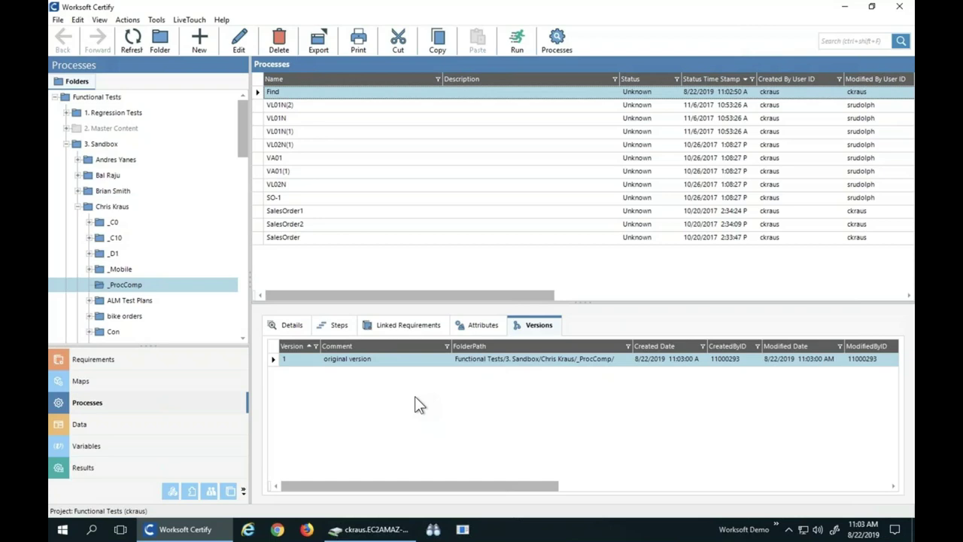
- Compare version 1 of the Find process, "original version", with its current state
{"action": "right_click", "coordinate": [398, 361]}
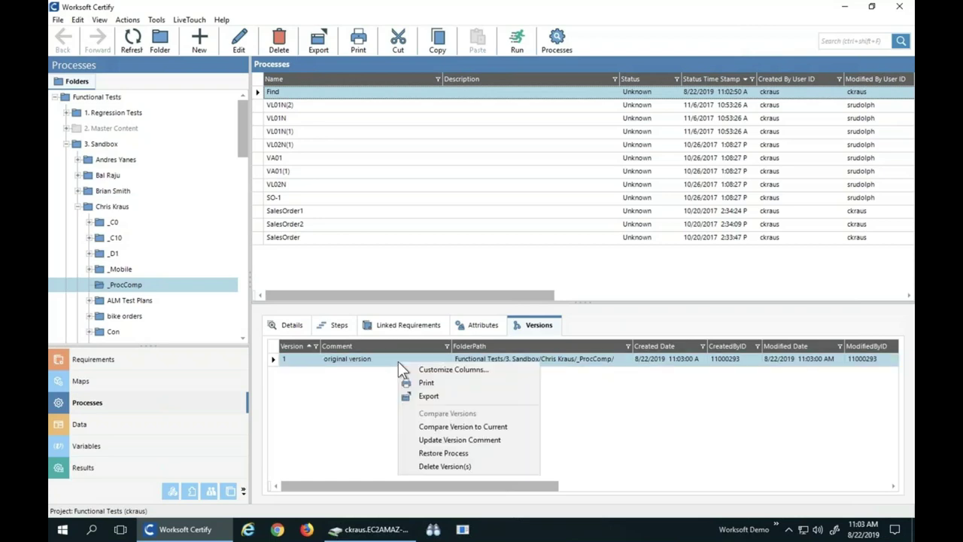
{"action": "left_click", "coordinate": [448, 428]}
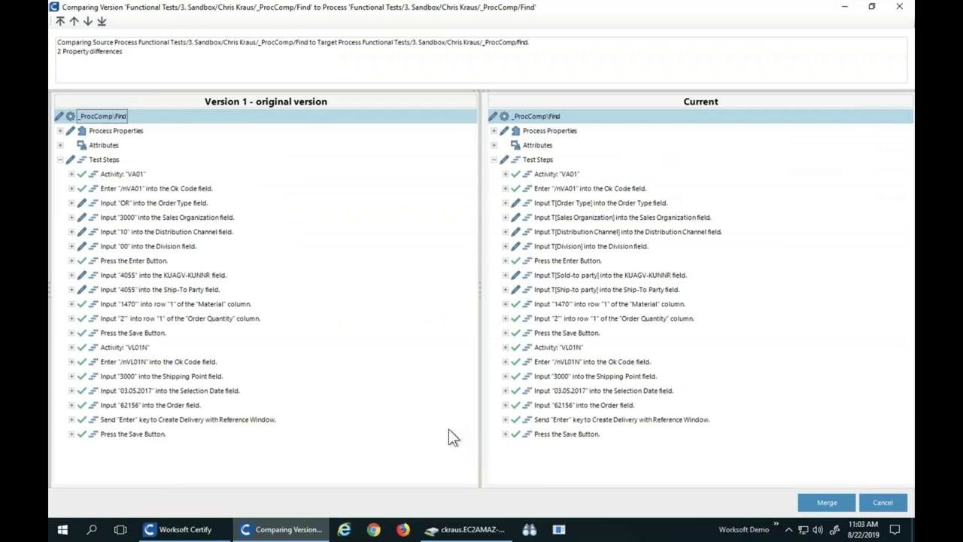
- Examine the changed Order Type and Distribution Channel steps in the version comparison, and close it without merging
{"action": "left_click", "coordinate": [564, 204]}
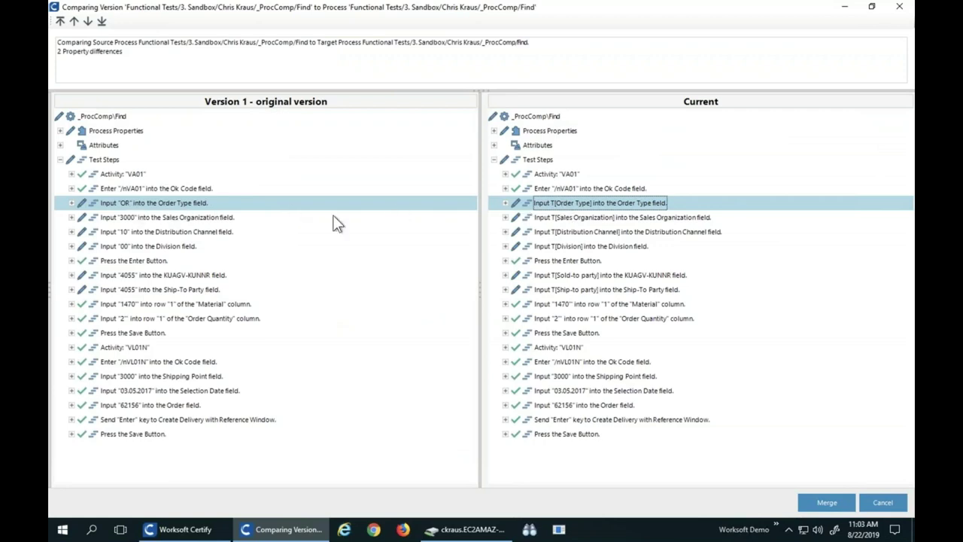
{"action": "left_click", "coordinate": [591, 230]}
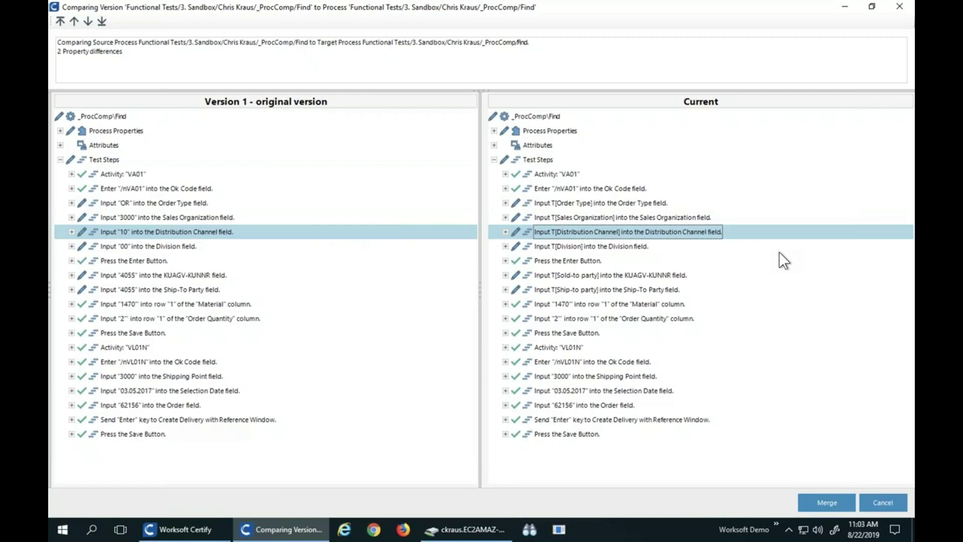
{"action": "left_click", "coordinate": [885, 503]}
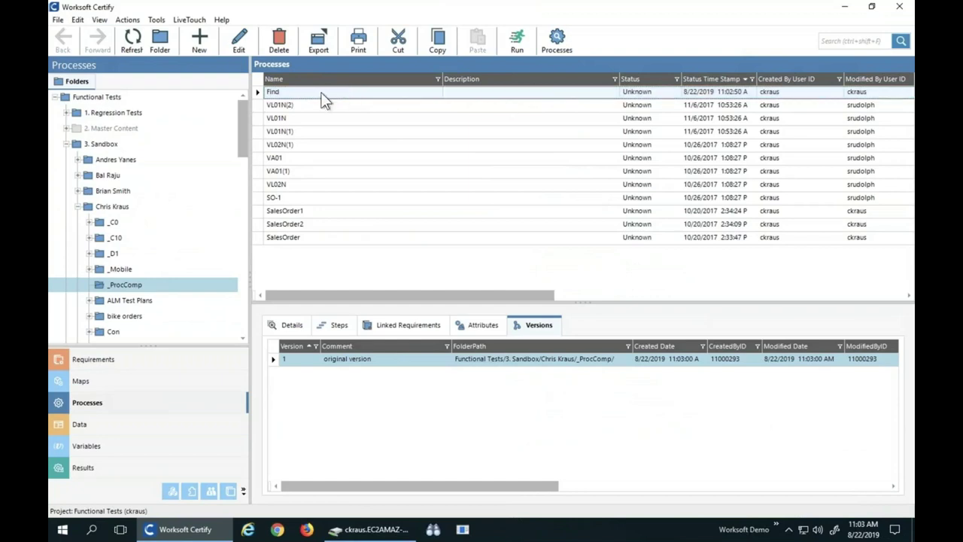
- Create a saved version of the Find process with the comment "after variables"
{"action": "right_click", "coordinate": [322, 98]}
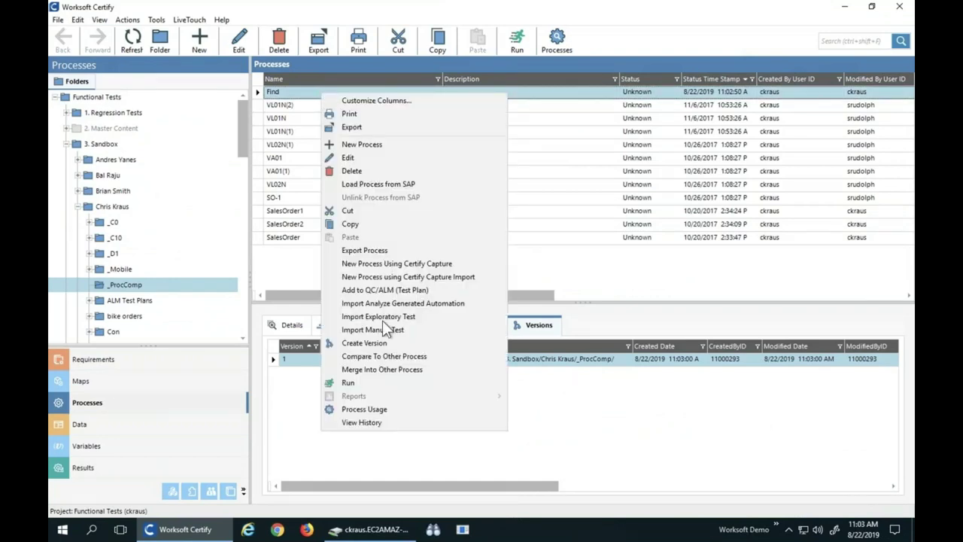
{"action": "left_click", "coordinate": [380, 344]}
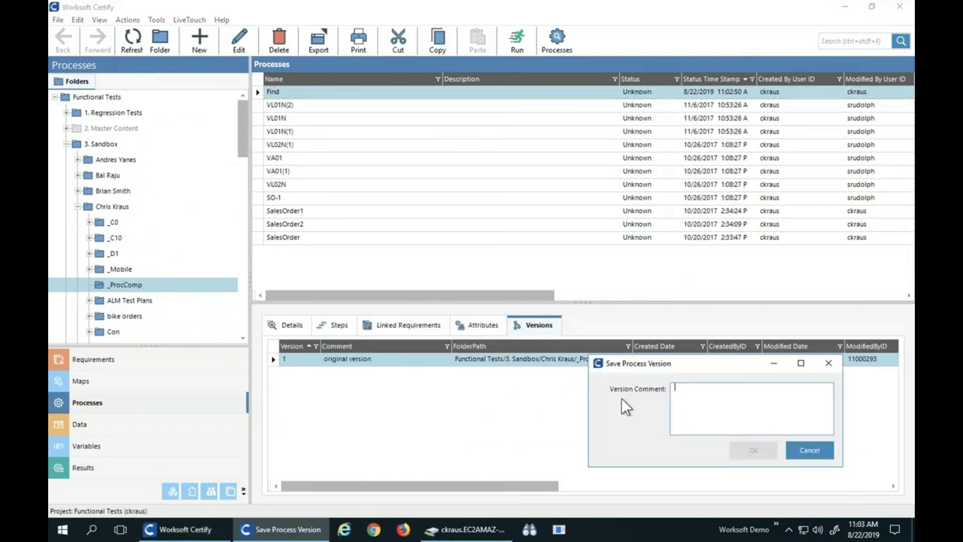
{"action": "type", "text": "after var"}
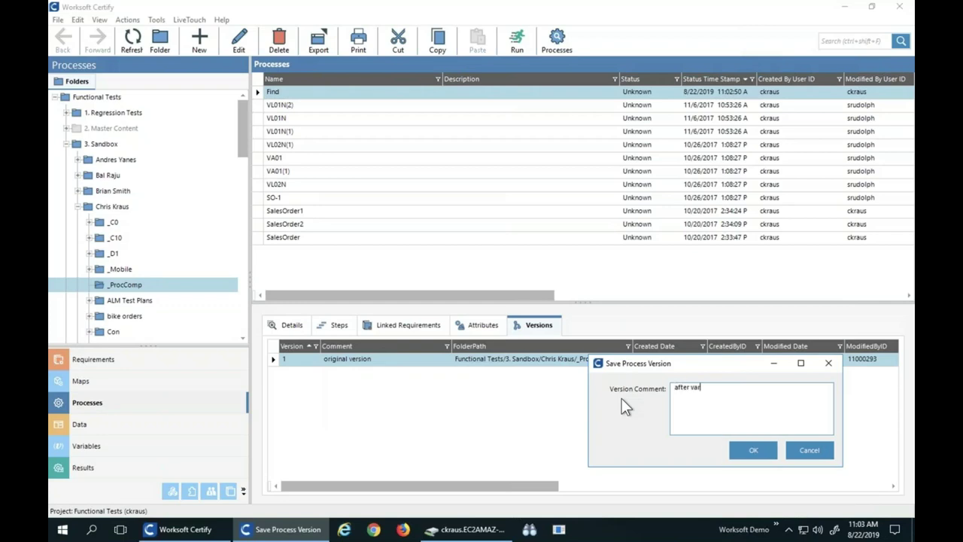
{"action": "type", "text": "iables"}
{"action": "left_click", "coordinate": [752, 450]}
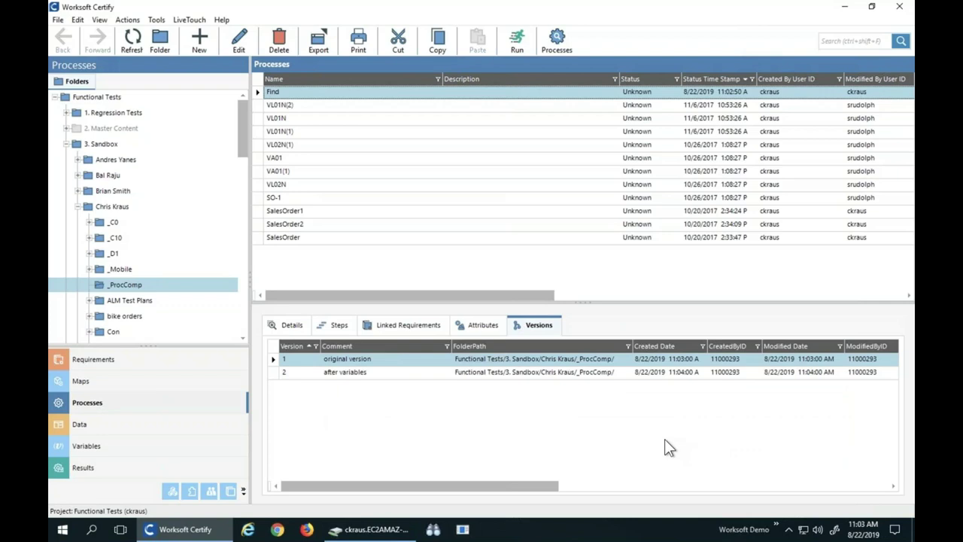
{"action": "left_click", "coordinate": [347, 371]}
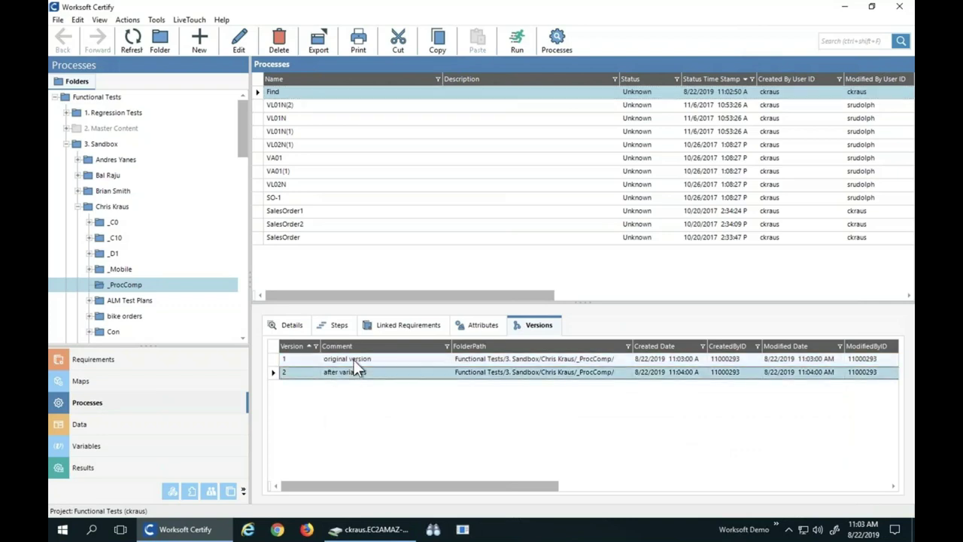
{"action": "left_click", "coordinate": [354, 359], "text": "ctrl"}
{"action": "right_click", "coordinate": [353, 360]}
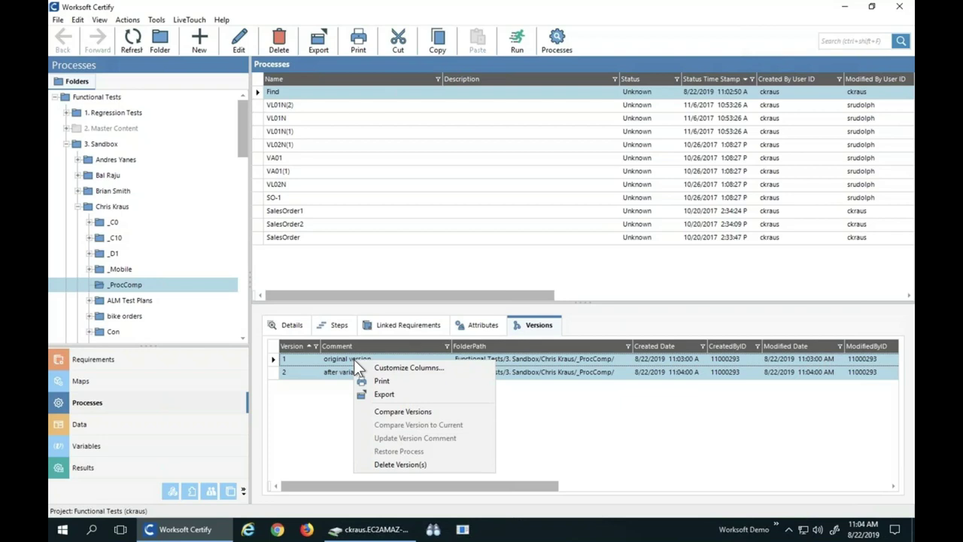
{"action": "left_click", "coordinate": [542, 410]}
{"action": "left_click", "coordinate": [398, 373]}
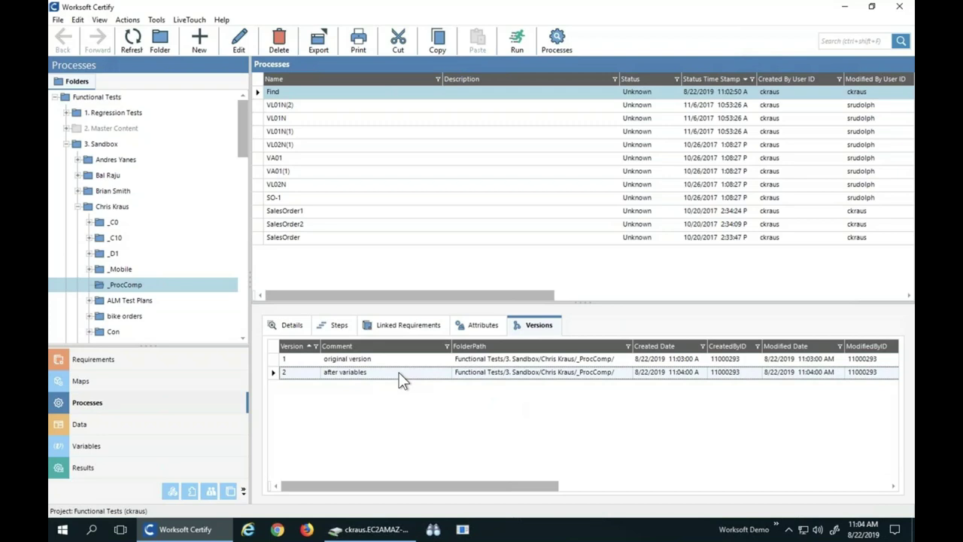
- Restore version 1, "original version", over the current Find process
{"action": "left_click", "coordinate": [391, 359]}
{"action": "right_click", "coordinate": [391, 359]}
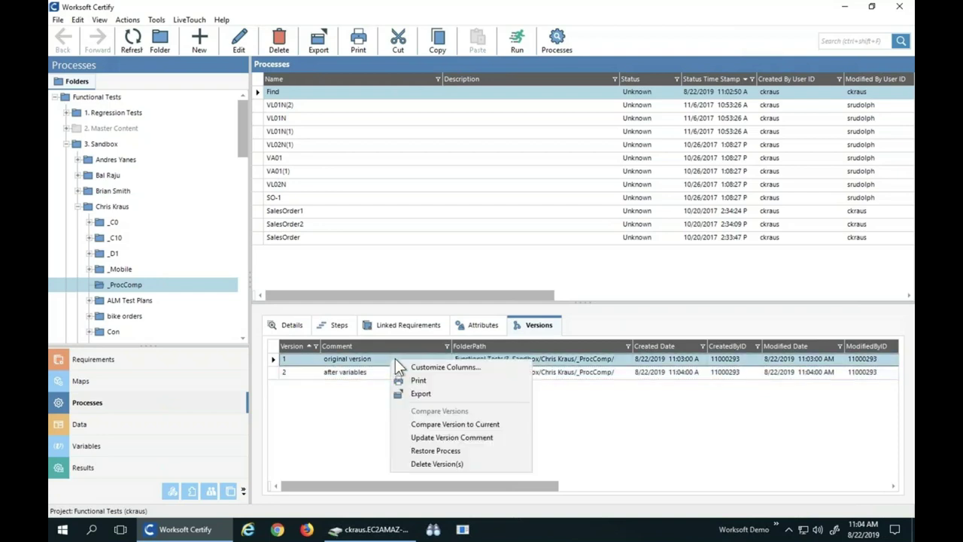
{"action": "left_click", "coordinate": [449, 451]}
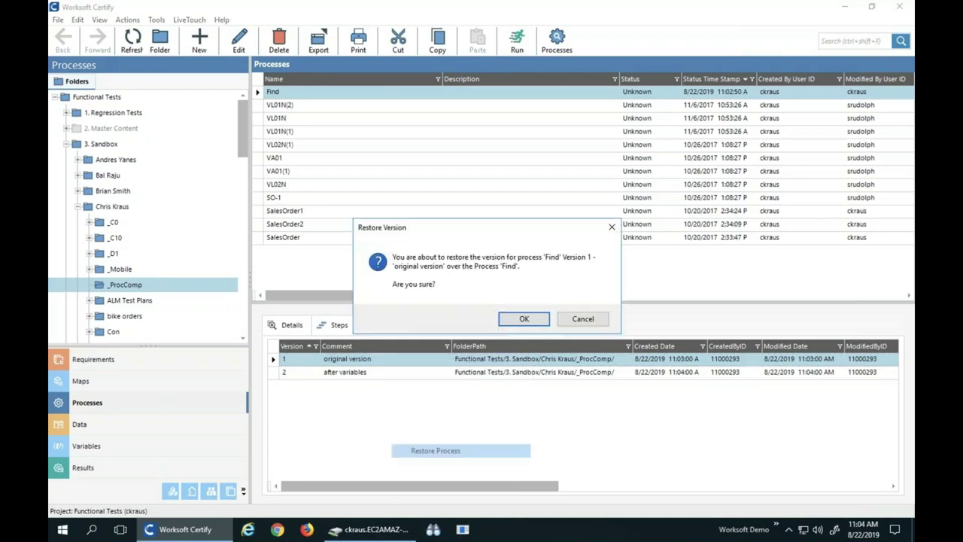
{"action": "left_click", "coordinate": [528, 320]}
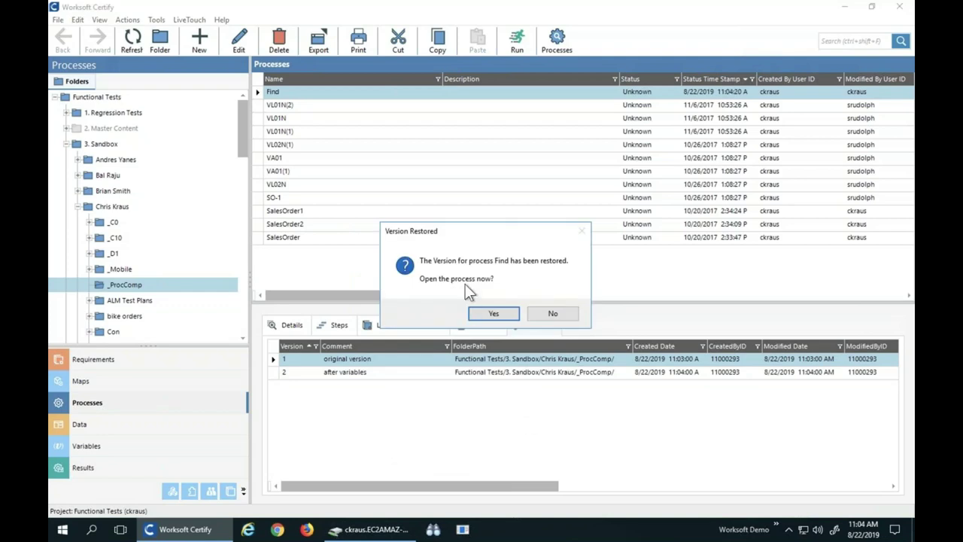
- Open the restored Find process, check its list of steps for the original input values, and close it
{"action": "left_click", "coordinate": [492, 309]}
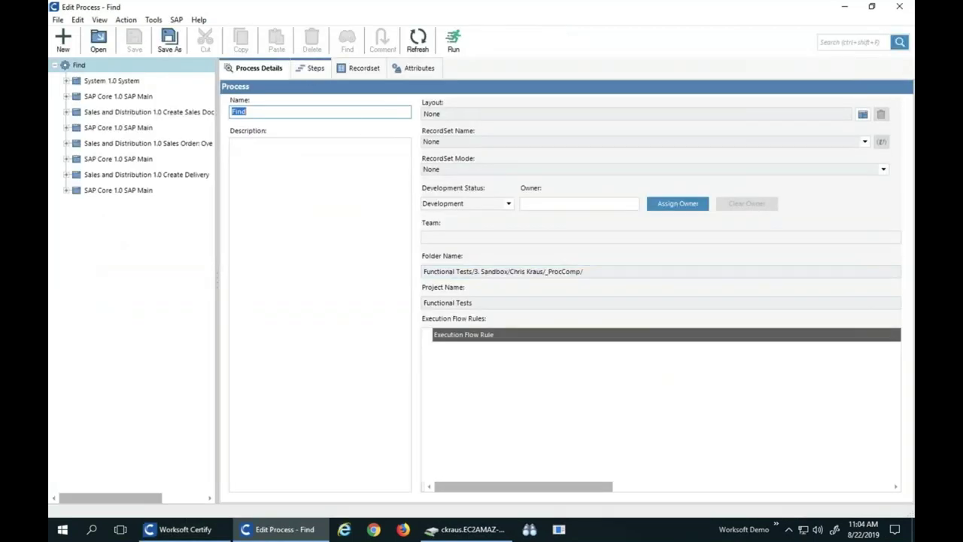
{"action": "left_click", "coordinate": [312, 68]}
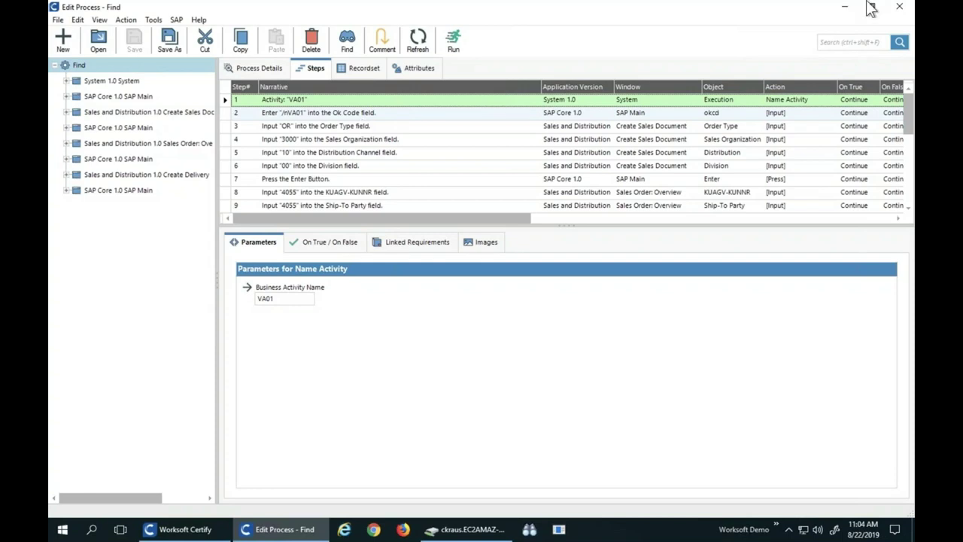
{"action": "left_click", "coordinate": [899, 6]}
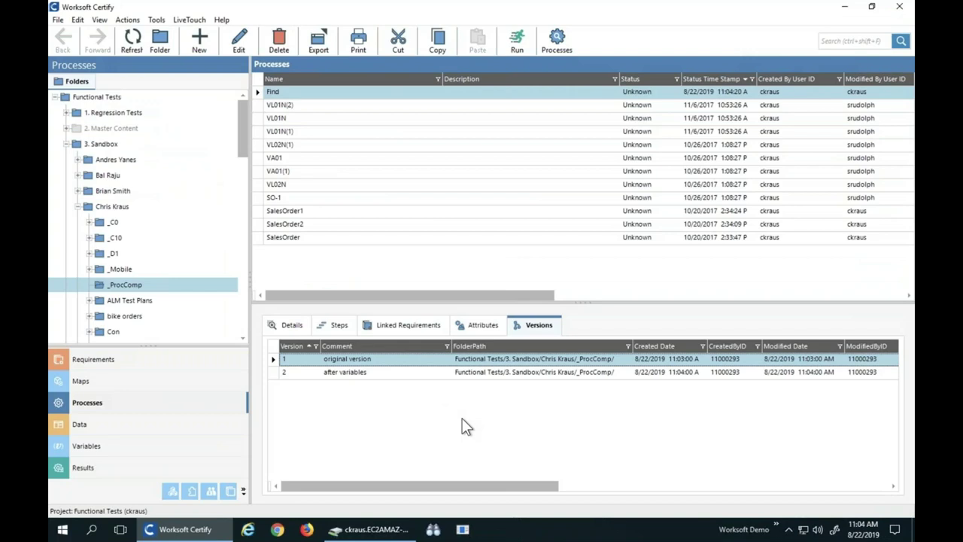
- Show the details of the Find process and delete the process
{"action": "left_click", "coordinate": [293, 326]}
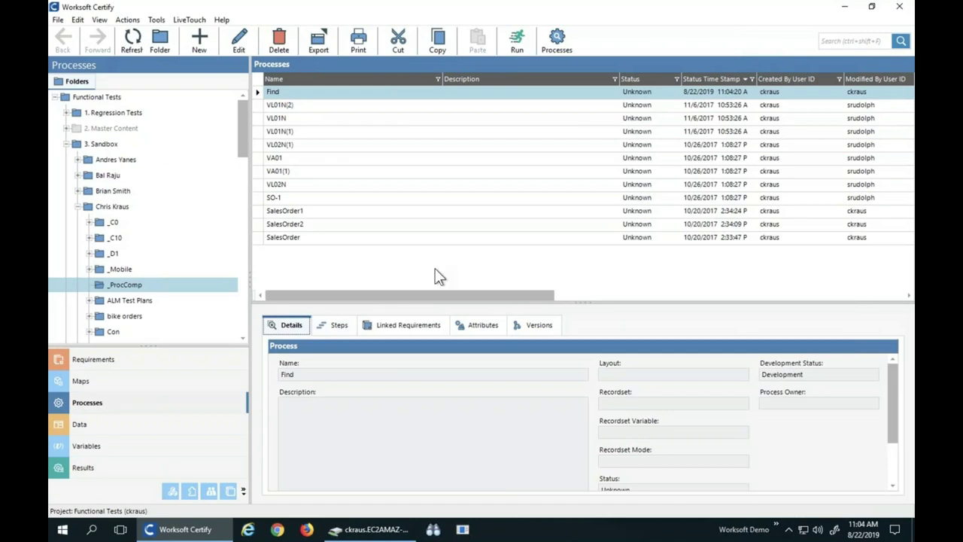
{"action": "left_click", "coordinate": [296, 91]}
{"action": "left_click", "coordinate": [279, 47]}
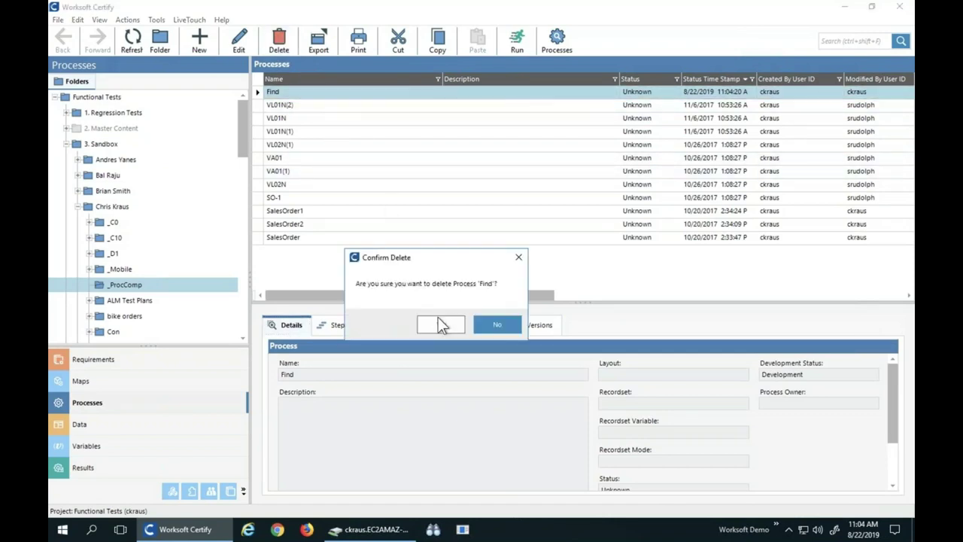
{"action": "left_click", "coordinate": [438, 324]}
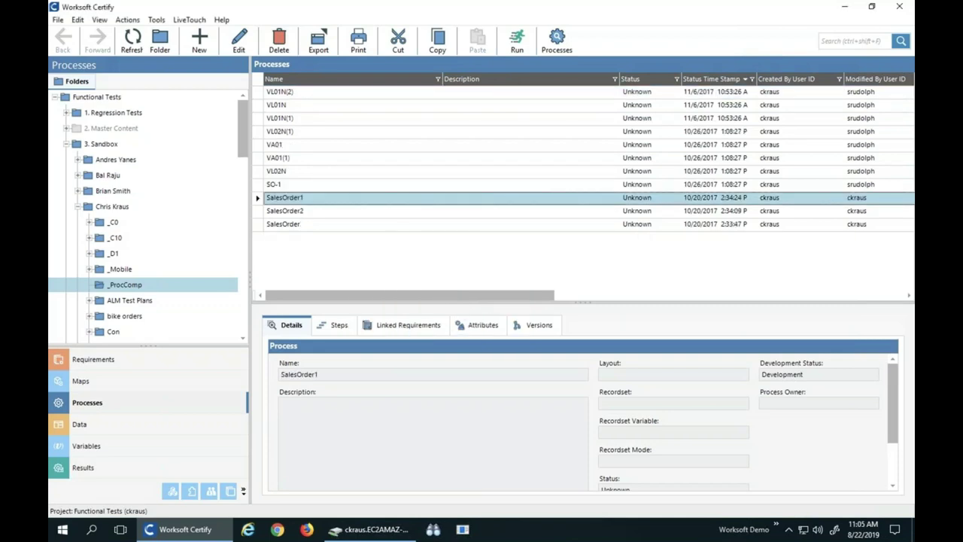
- Open the change history and examine the latest Delete Process and Create Process Version entries for Find
{"action": "left_click", "coordinate": [156, 20]}
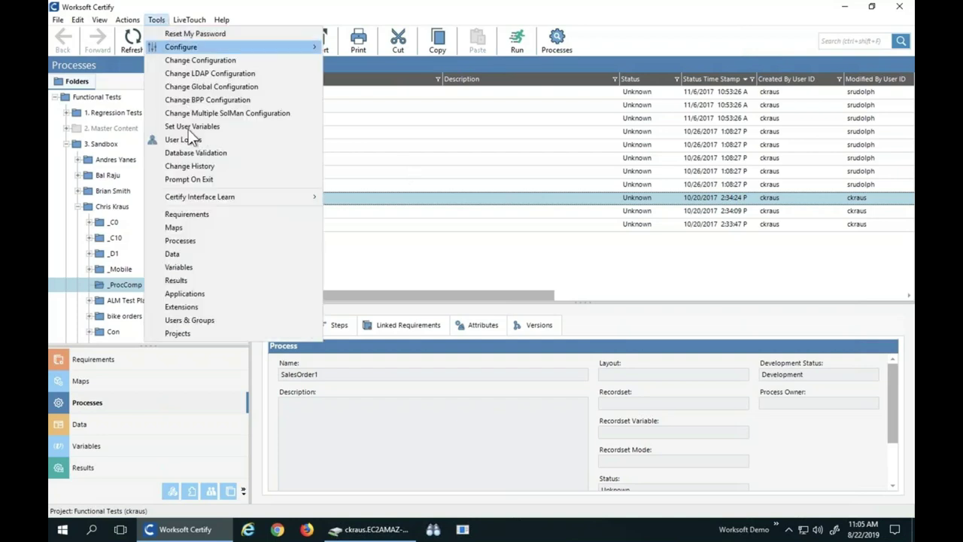
{"action": "left_click", "coordinate": [188, 167]}
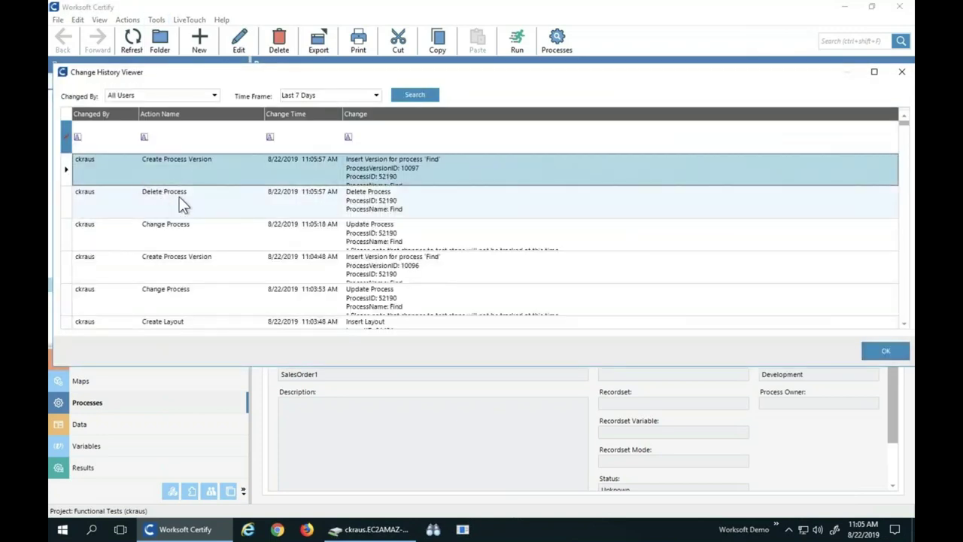
{"action": "left_click", "coordinate": [180, 205]}
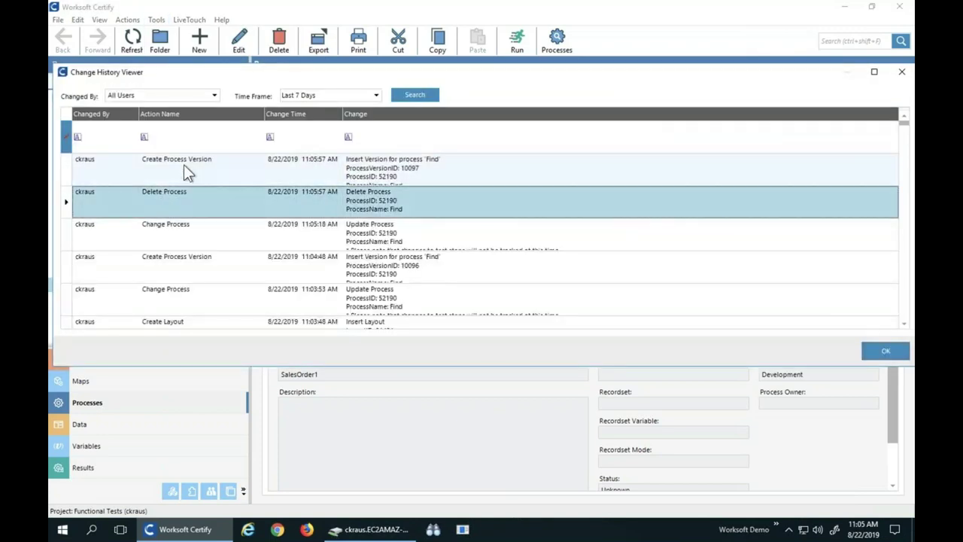
{"action": "left_click", "coordinate": [184, 164]}
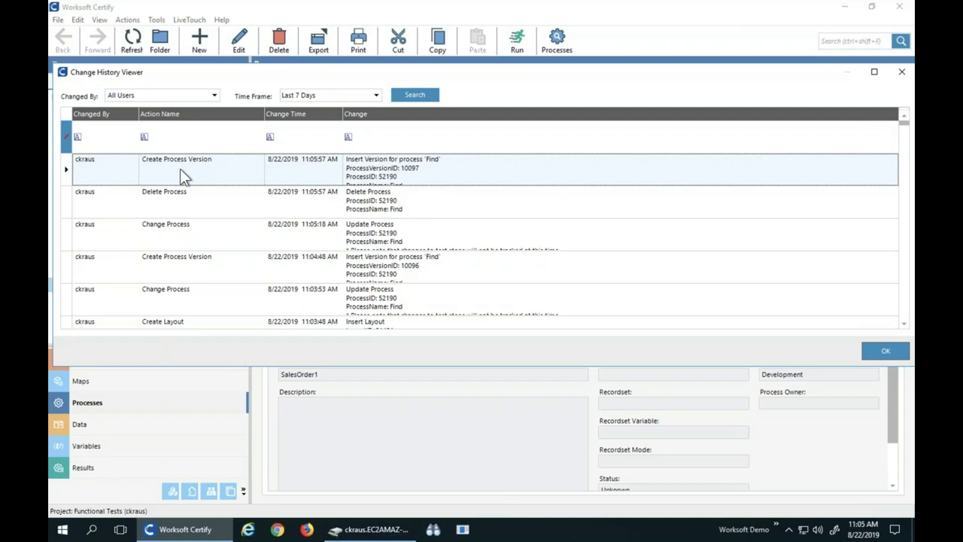
- Restore the deleted Find process from its Delete Process entry in the change history into the _ProcComp folder
{"action": "left_click", "coordinate": [180, 202]}
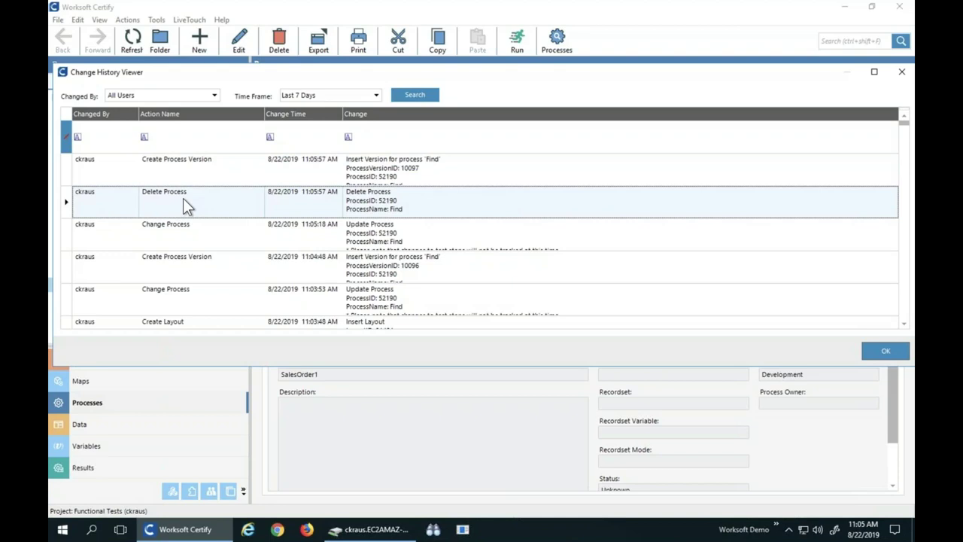
{"action": "right_click", "coordinate": [183, 198]}
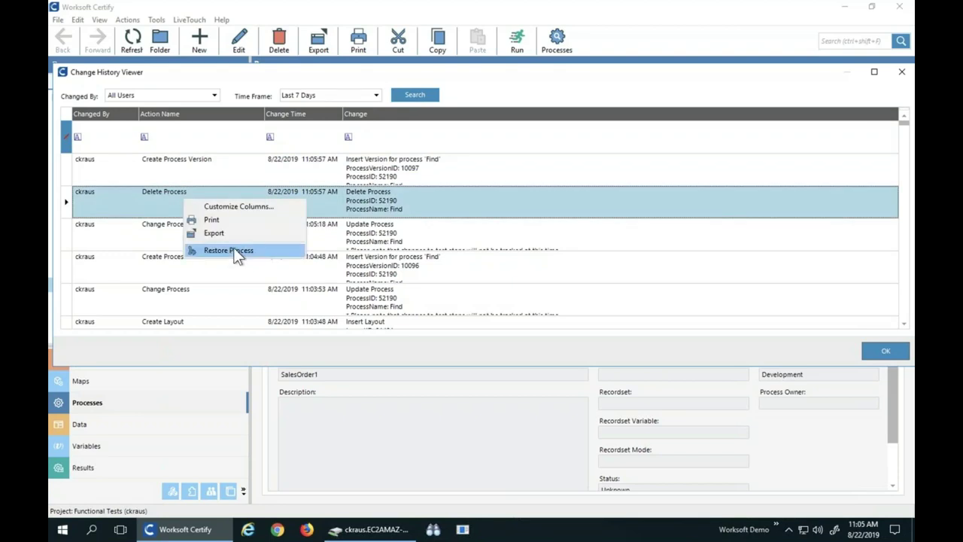
{"action": "left_click", "coordinate": [238, 253]}
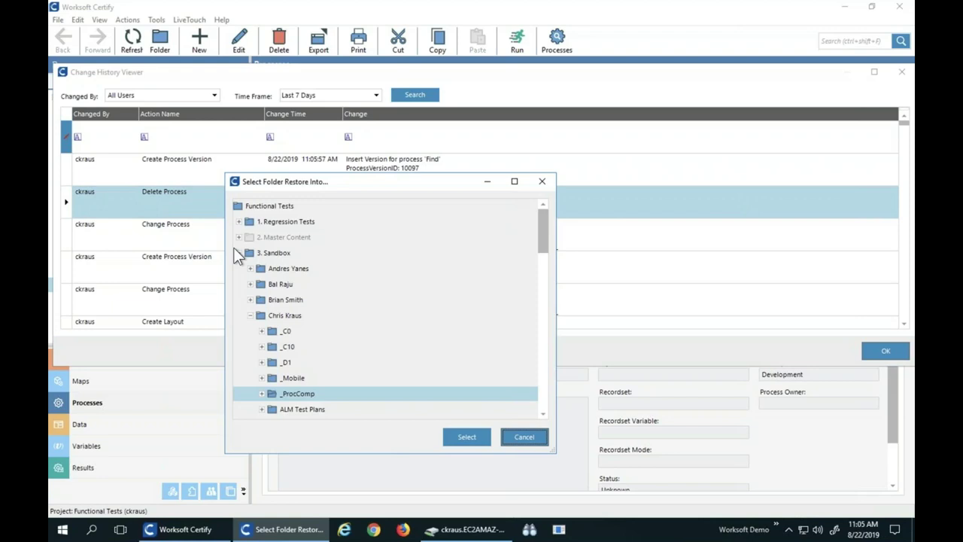
{"action": "left_click", "coordinate": [469, 437]}
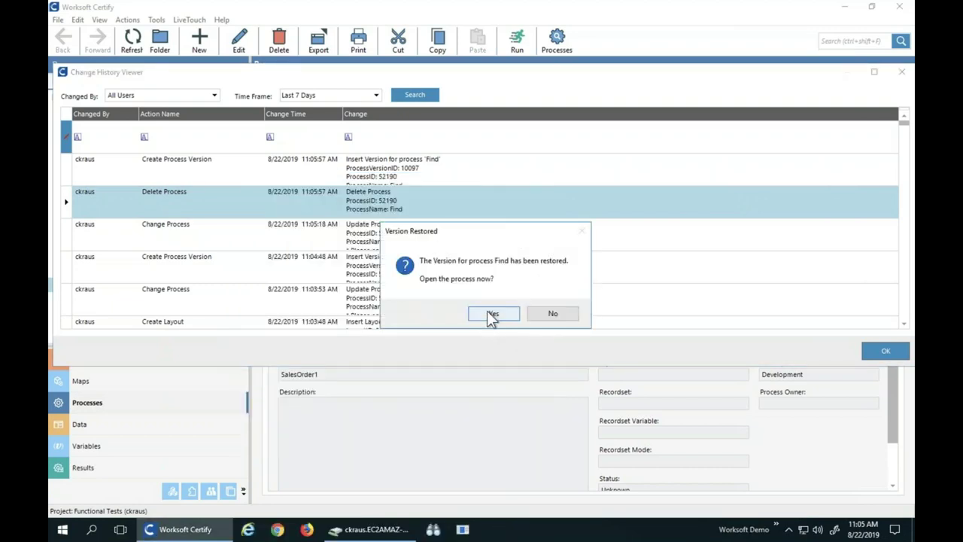
- Open the recovered Find process to view its steps, and close the process and the change history
{"action": "left_click", "coordinate": [487, 312]}
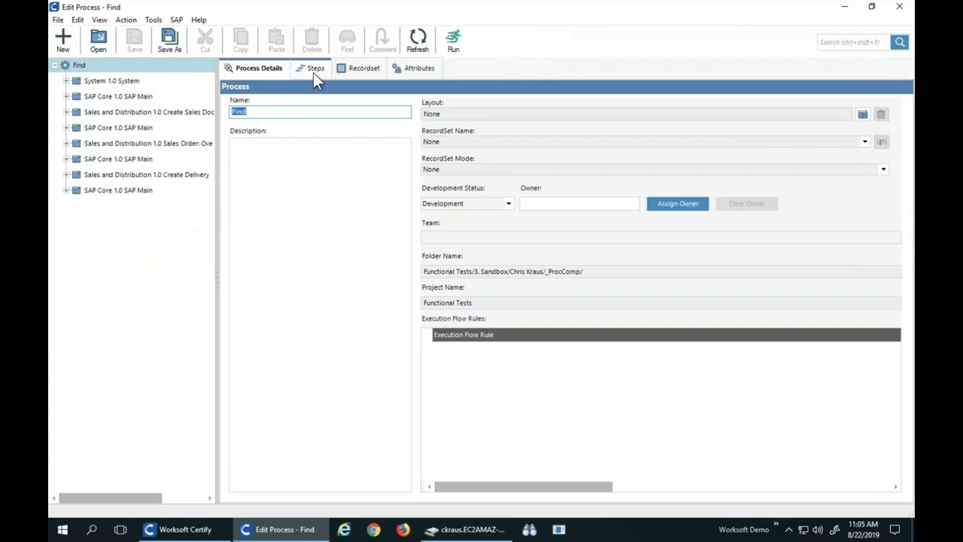
{"action": "left_click", "coordinate": [315, 70]}
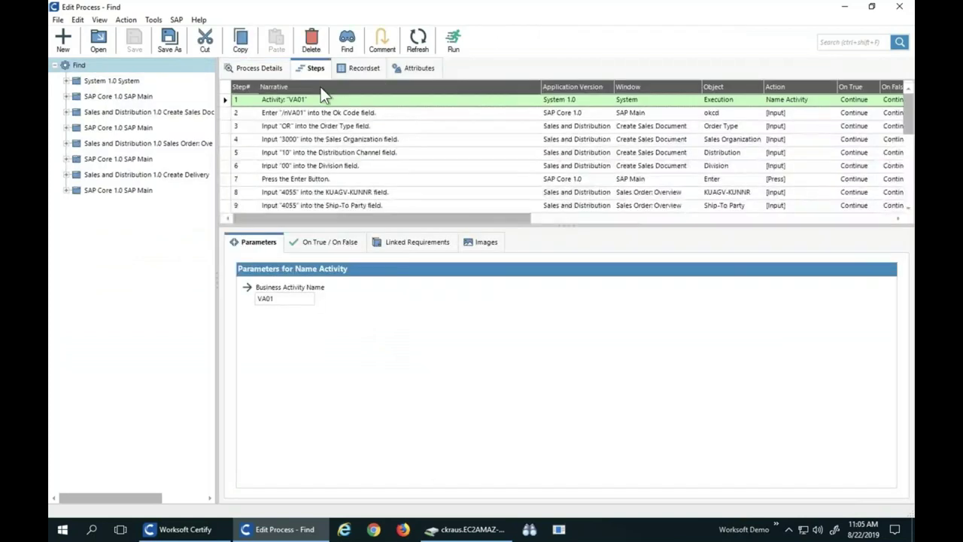
{"action": "left_click", "coordinate": [900, 7]}
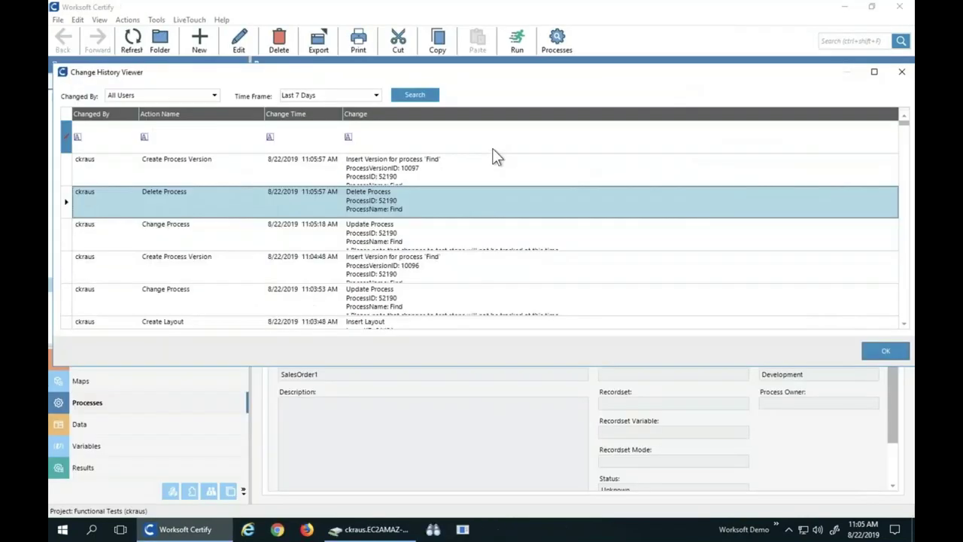
{"action": "left_click", "coordinate": [872, 350]}
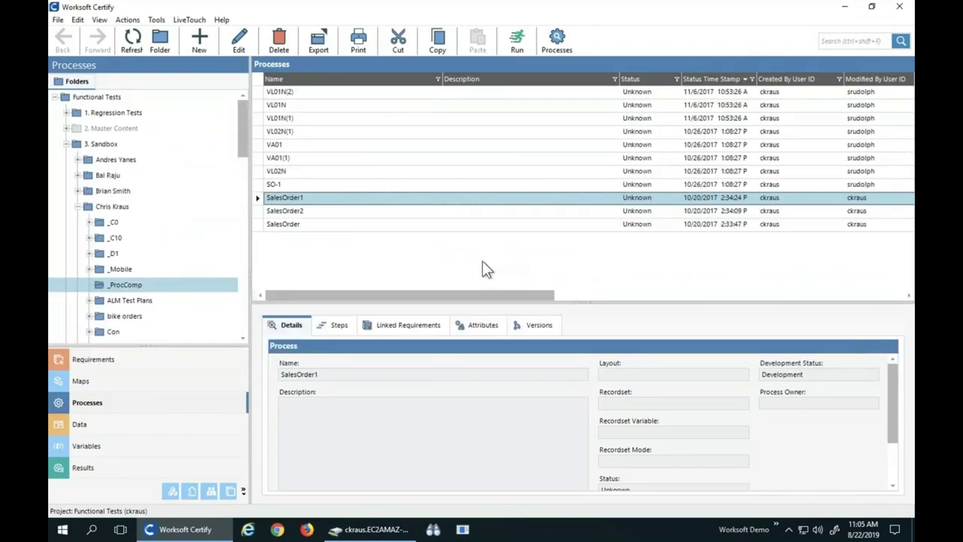
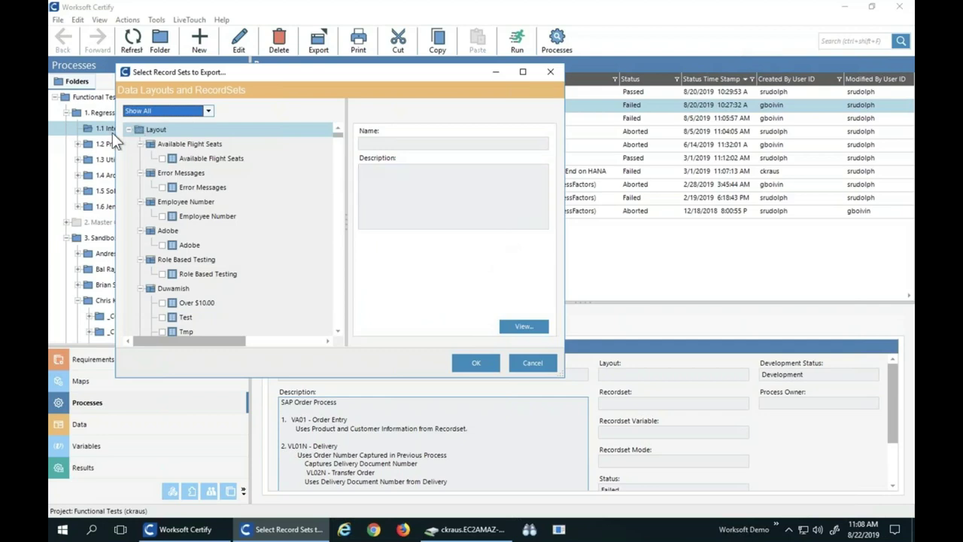
- Limit the list of record sets for export to the selected ones and review the list
{"action": "left_click", "coordinate": [209, 111]}
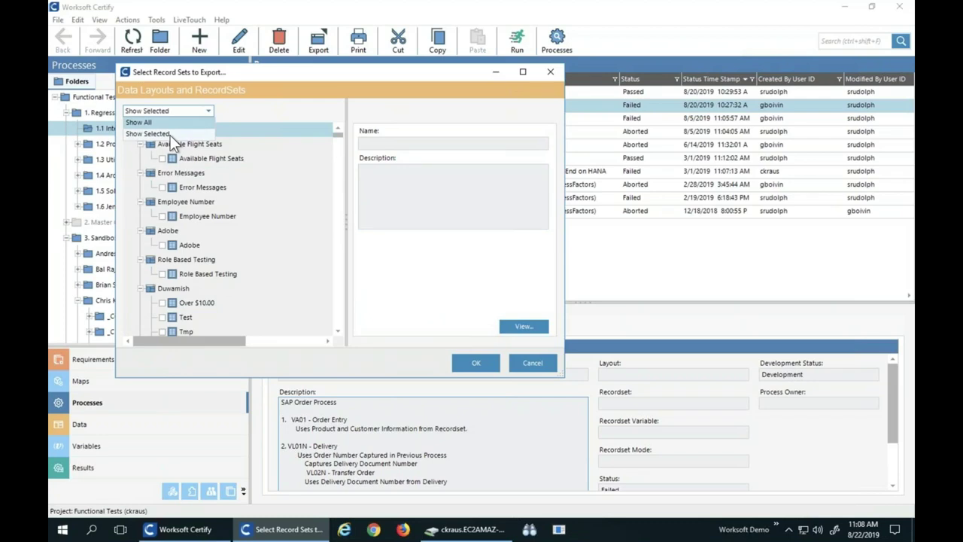
{"action": "left_click", "coordinate": [173, 134]}
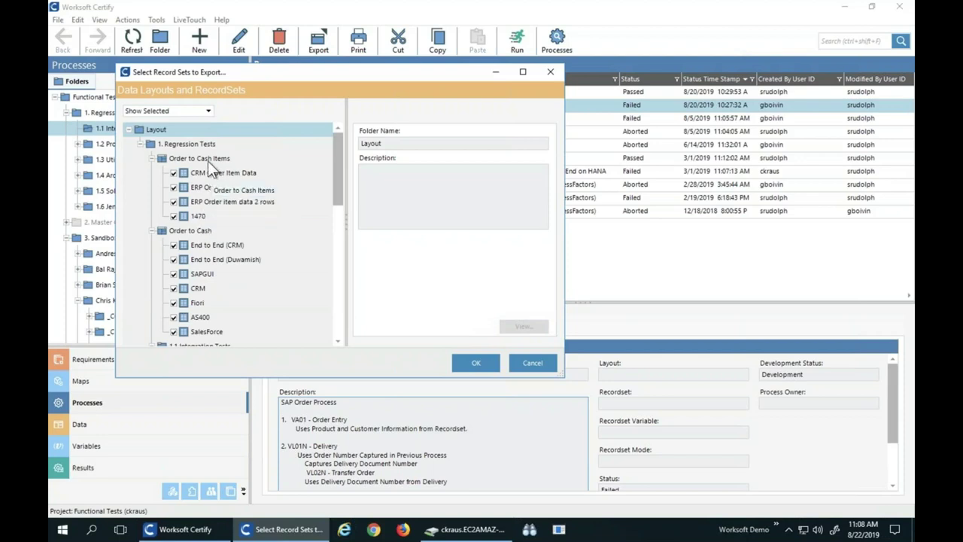
{"action": "left_click_drag", "start_coordinate": [337, 219], "coordinate": [336, 189]}
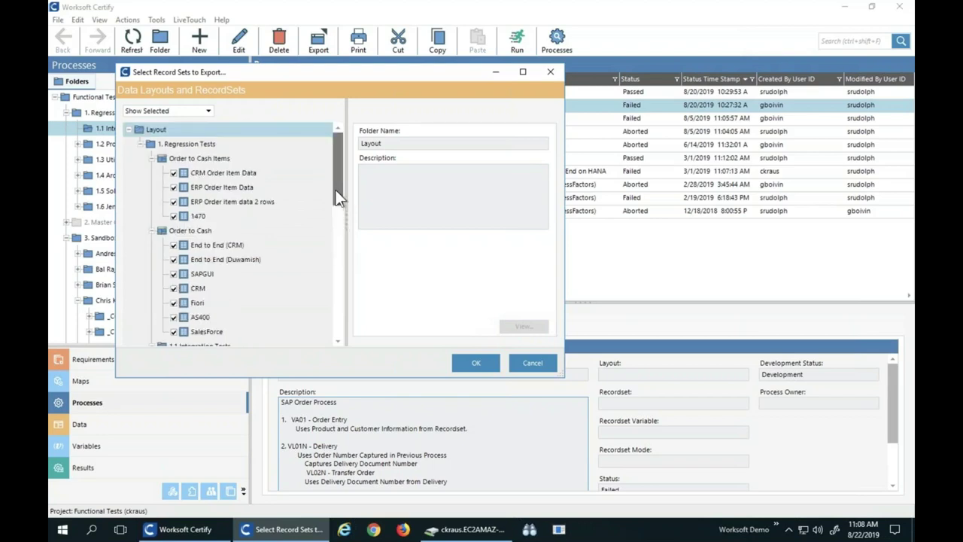
- Export SAP Only - OTC without the 1470 record set under Order to Cash Items and open the folder containing the exported file
{"action": "left_click", "coordinate": [174, 216]}
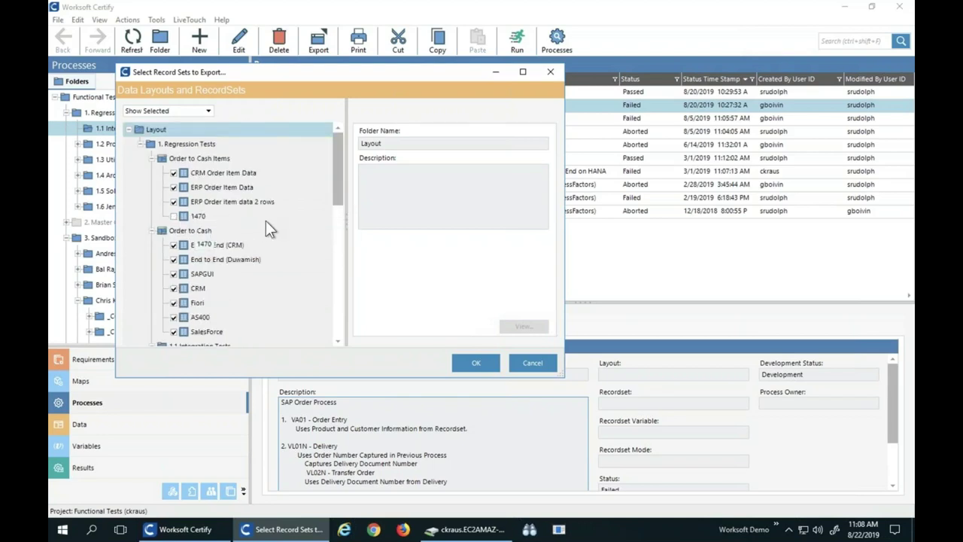
{"action": "left_click", "coordinate": [475, 362]}
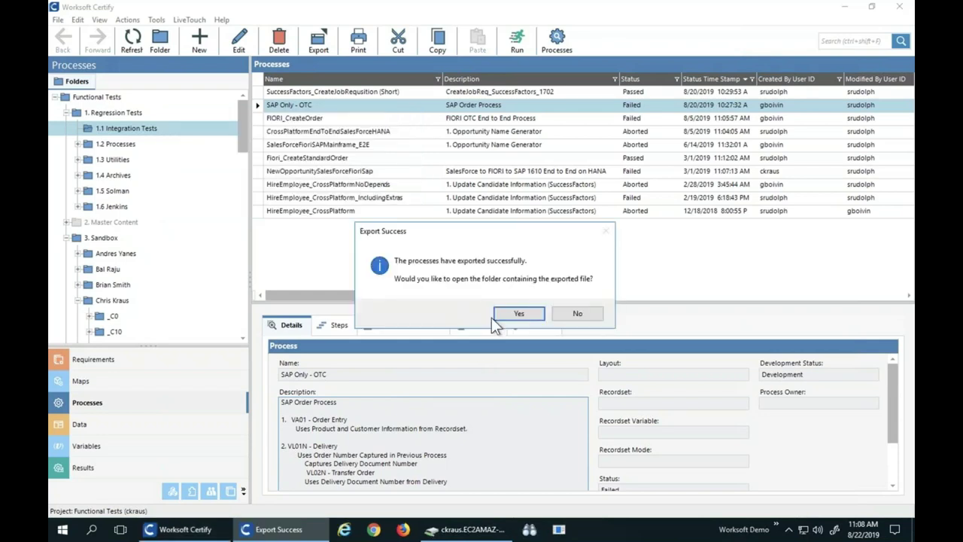
{"action": "left_click", "coordinate": [521, 313]}
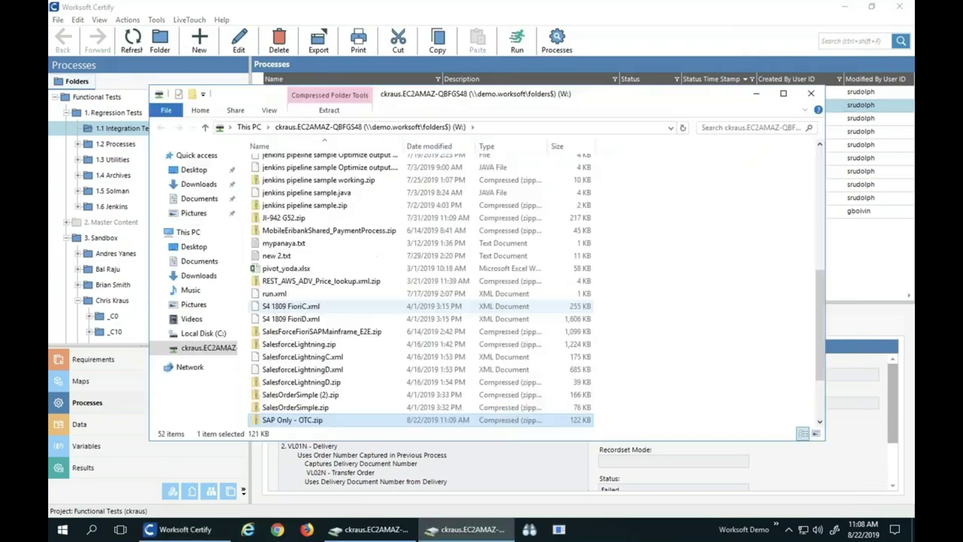
- Open SAP Only - OTC.zip and display its Manifest.txt in a repositioned Notepad window
{"action": "double_click", "coordinate": [285, 419]}
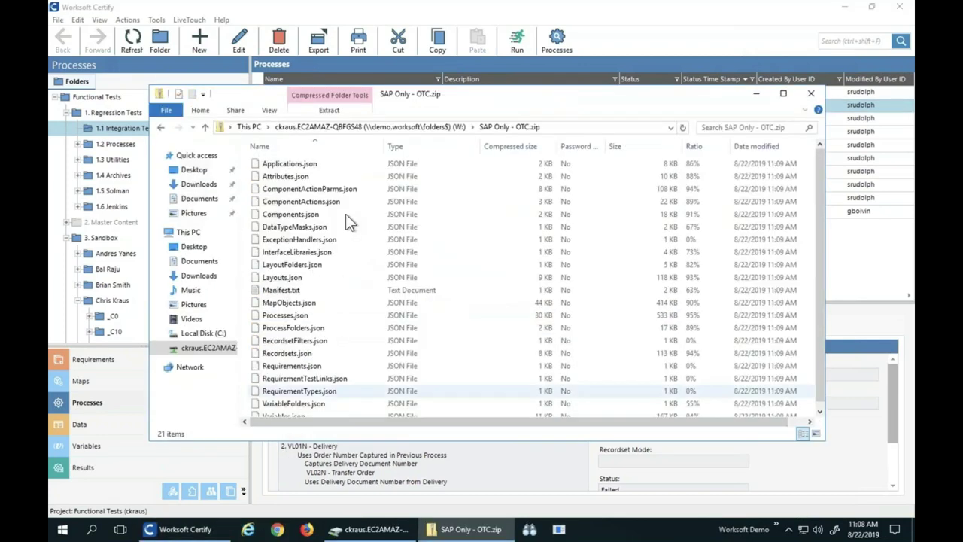
{"action": "left_click", "coordinate": [282, 292]}
{"action": "double_click", "coordinate": [282, 289]}
{"action": "left_click_drag", "start_coordinate": [353, 308], "coordinate": [295, 100]}
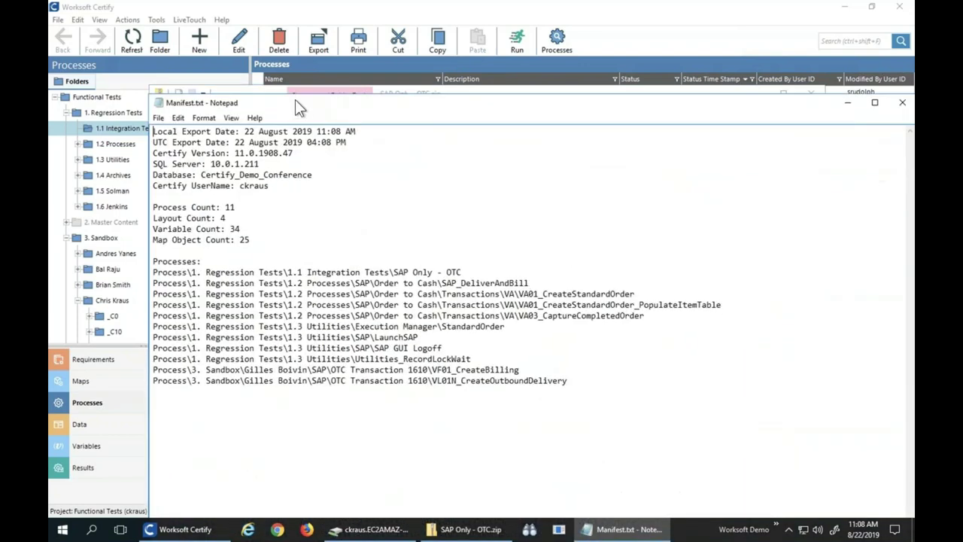
- Examine the manifest's Sandbox process paths and its process, layout, variable and map object counts, and close the file
{"action": "left_click_drag", "start_coordinate": [394, 270], "coordinate": [593, 314]}
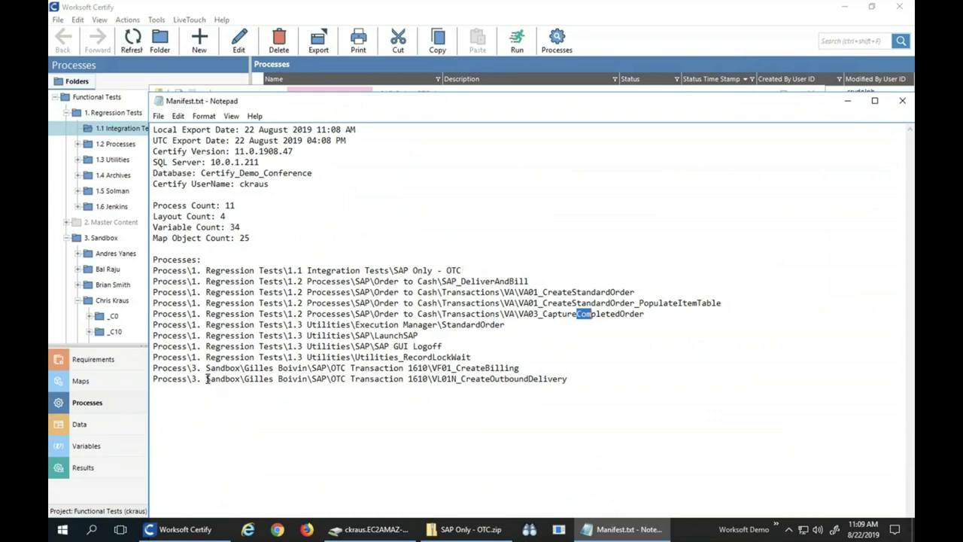
{"action": "left_click_drag", "start_coordinate": [206, 368], "coordinate": [380, 382]}
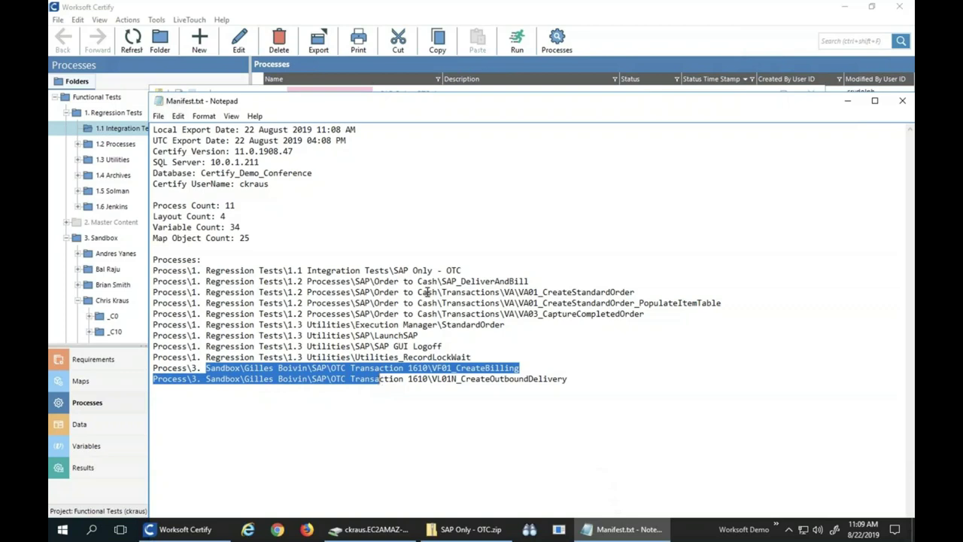
{"action": "double_click", "coordinate": [231, 204]}
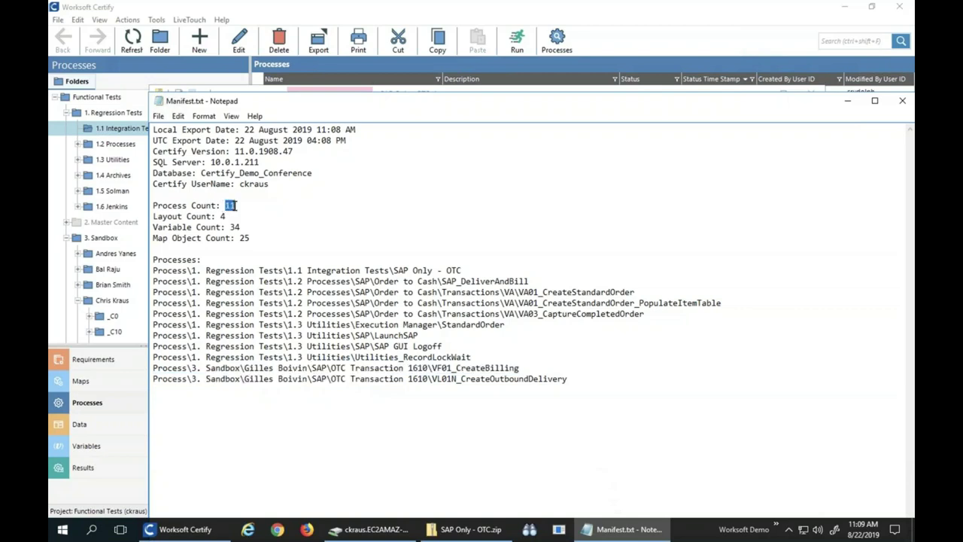
{"action": "left_click_drag", "start_coordinate": [216, 216], "coordinate": [251, 238]}
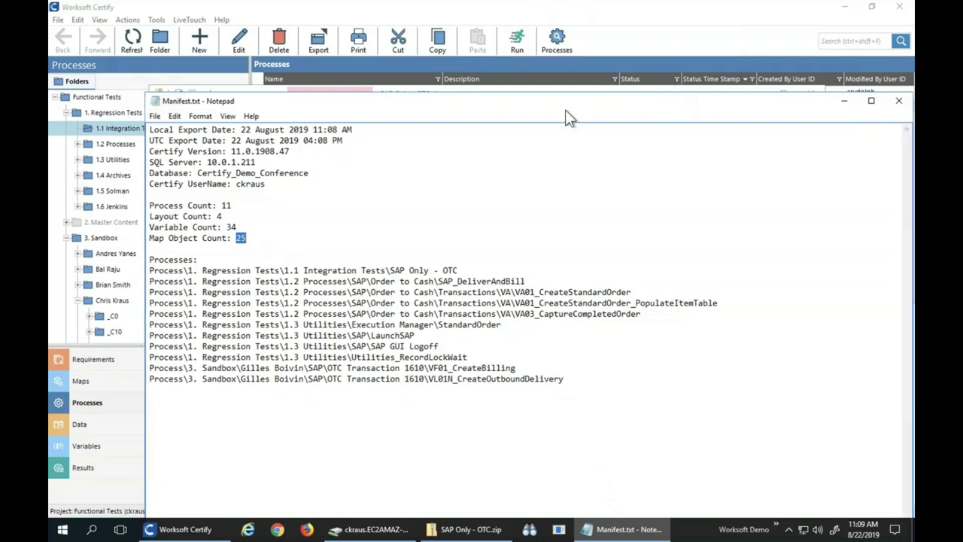
{"action": "left_click_drag", "start_coordinate": [565, 110], "coordinate": [455, 118]}
{"action": "left_click", "coordinate": [792, 110]}
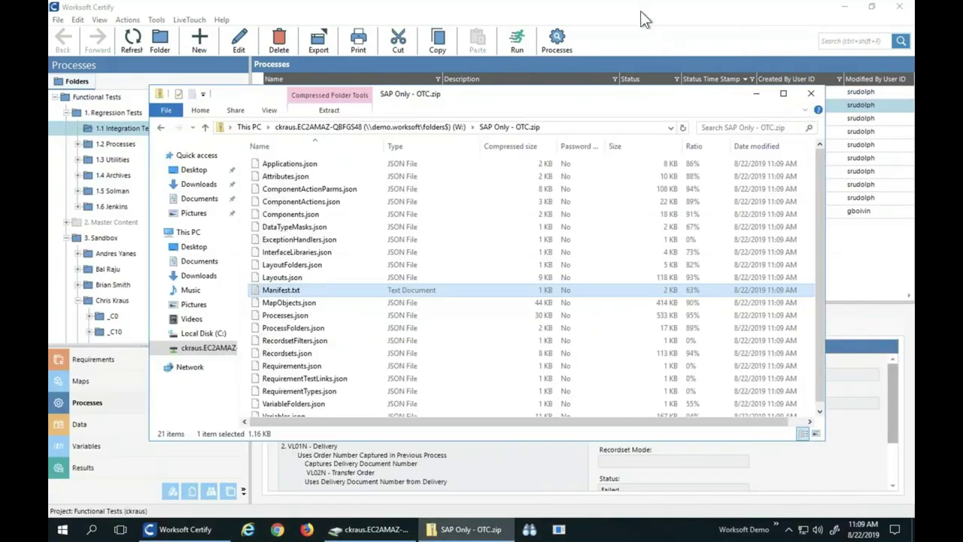
- Return to Worksoft Certify and import the processes from SAP Only - OTC.zip into the Sandbox user folder containing _C0 and _C10
{"action": "left_click", "coordinate": [643, 38]}
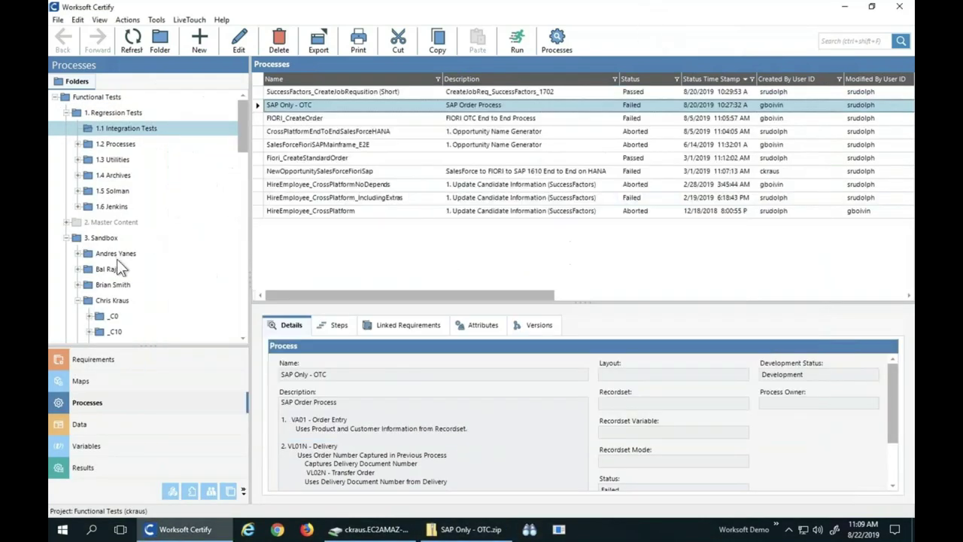
{"action": "left_click", "coordinate": [113, 301]}
{"action": "right_click", "coordinate": [113, 300]}
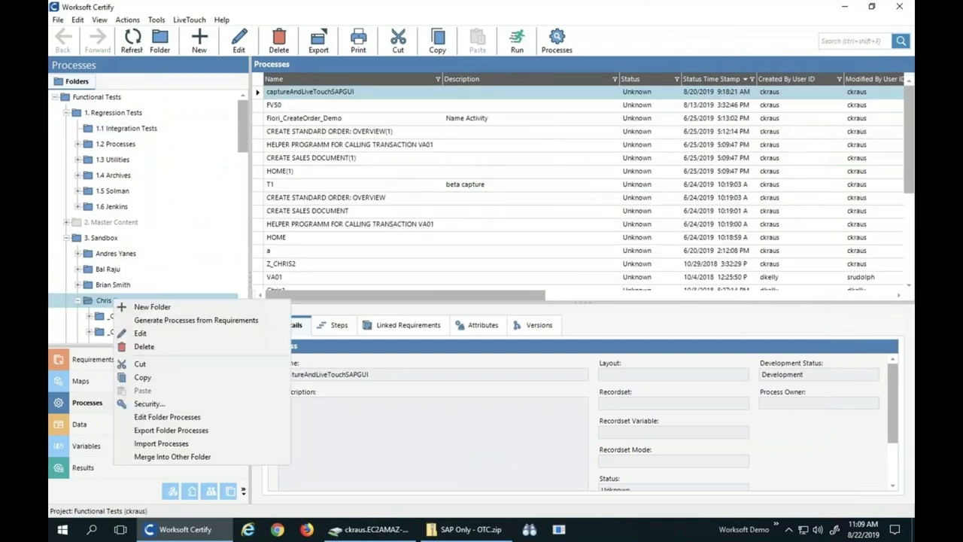
{"action": "left_click", "coordinate": [173, 443]}
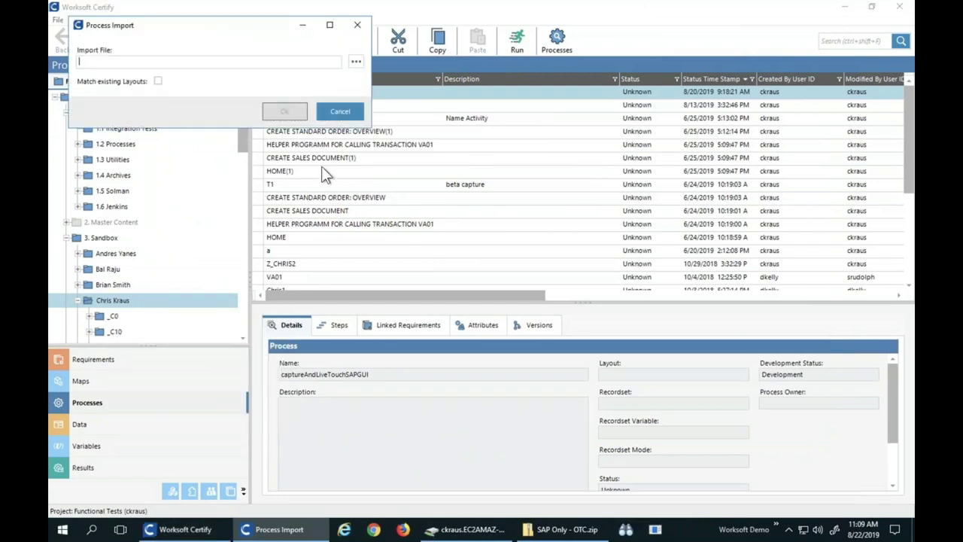
{"action": "left_click", "coordinate": [355, 62]}
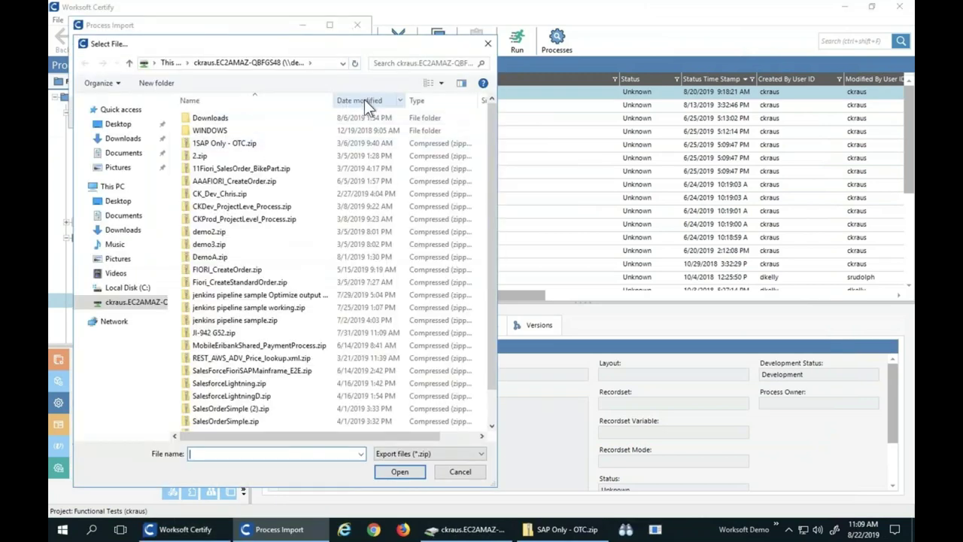
{"action": "left_click", "coordinate": [364, 100]}
{"action": "left_click", "coordinate": [245, 119]}
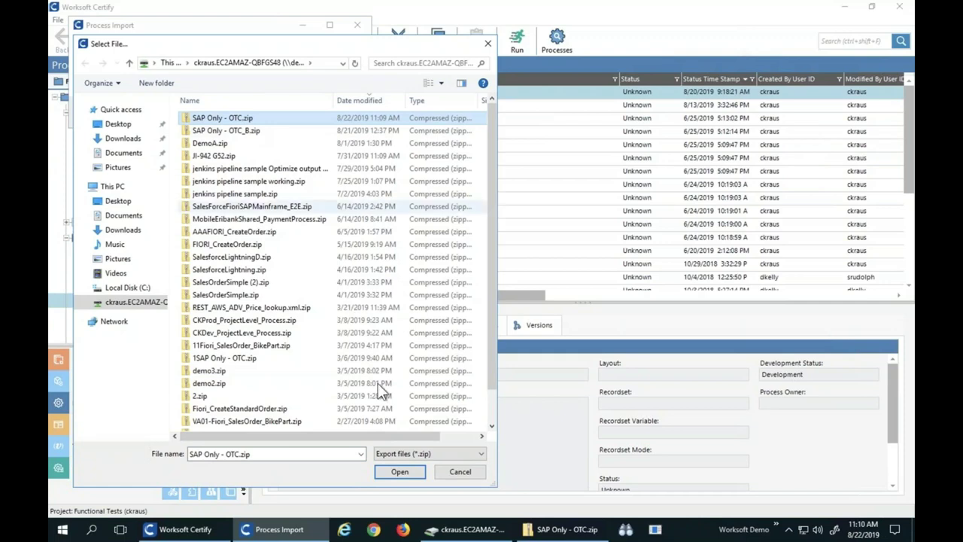
{"action": "left_click", "coordinate": [399, 468]}
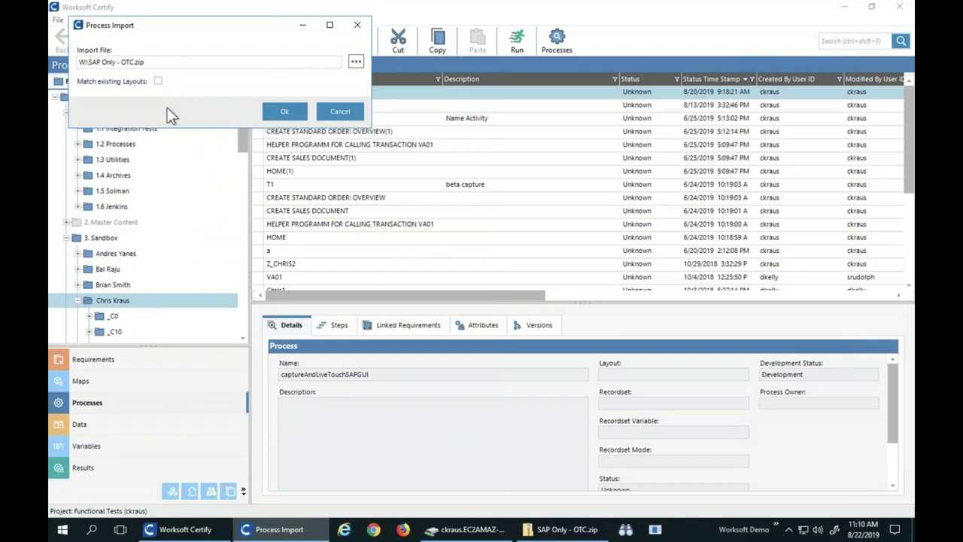
{"action": "left_click", "coordinate": [283, 109]}
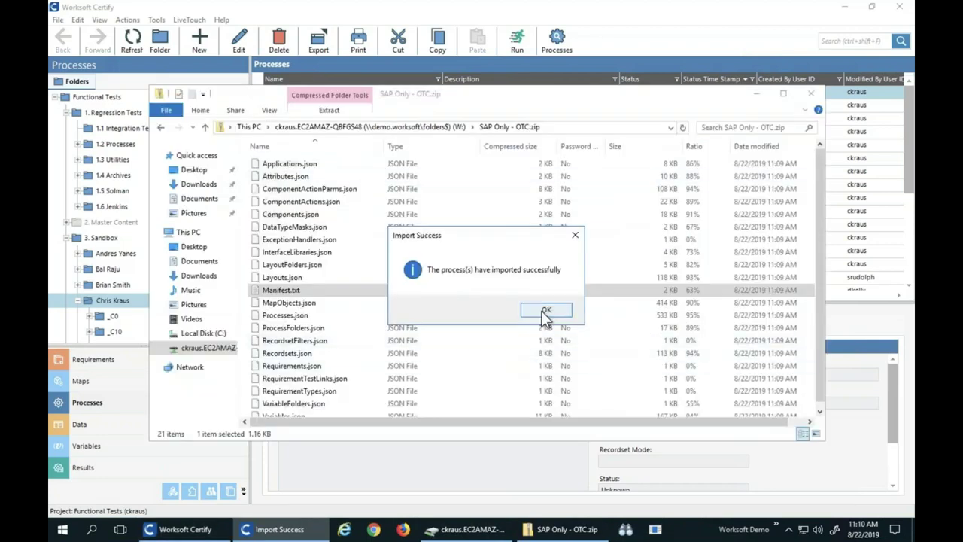
{"action": "left_click", "coordinate": [544, 311]}
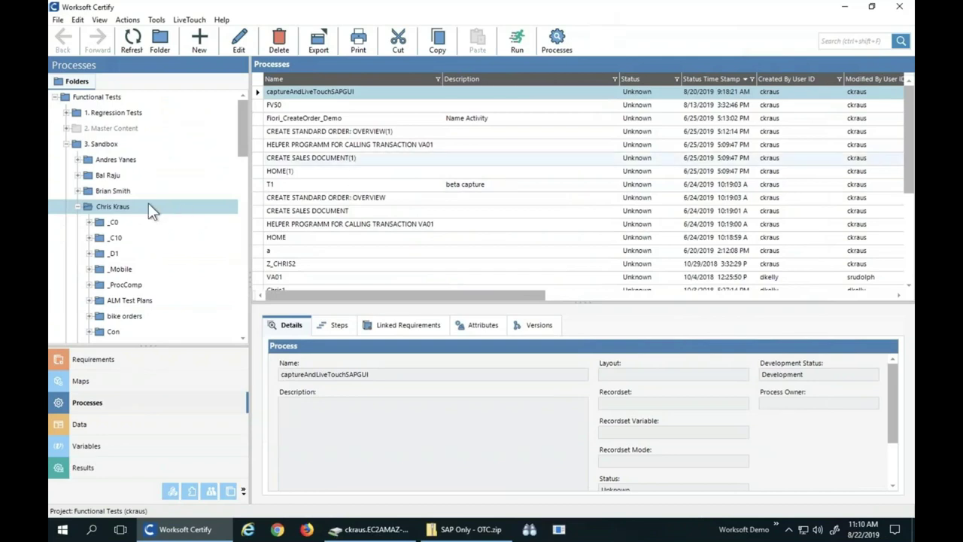
- Expand the IMPORT_2019_08_22_11_10_14 folder down to 1. Regression Tests and display the processes in 1.1 Integration Tests
{"action": "left_click_drag", "start_coordinate": [244, 150], "coordinate": [243, 192]}
{"action": "left_click", "coordinate": [155, 253]}
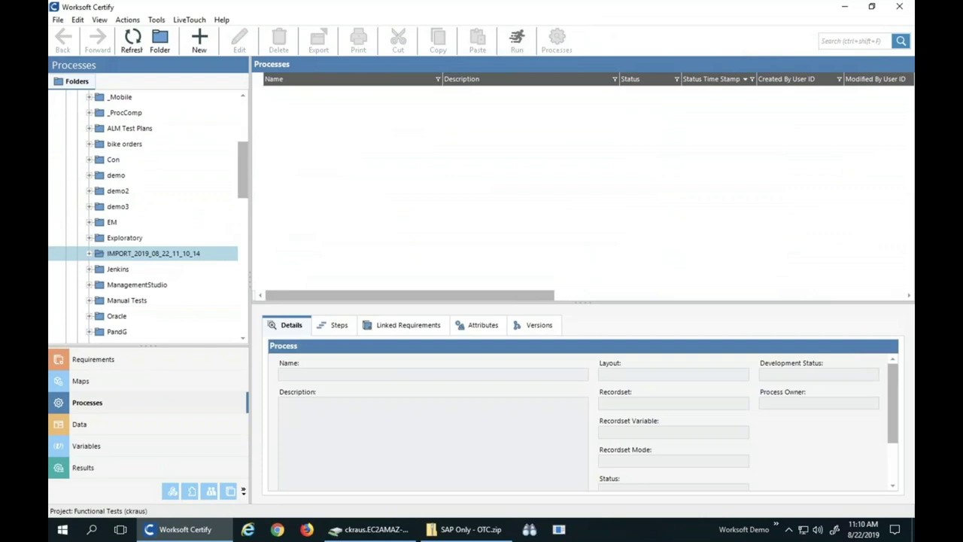
{"action": "left_click", "coordinate": [88, 253]}
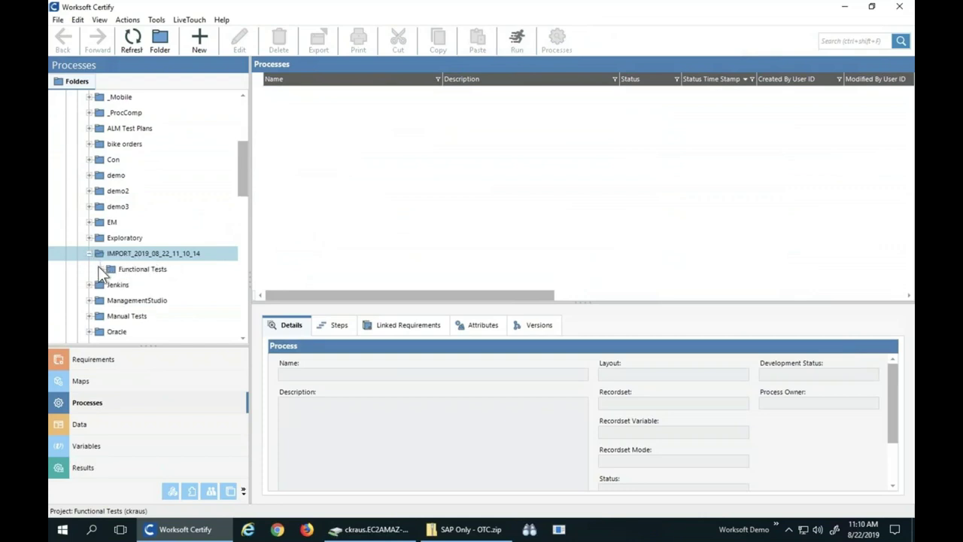
{"action": "left_click", "coordinate": [101, 269]}
{"action": "left_click", "coordinate": [135, 269]}
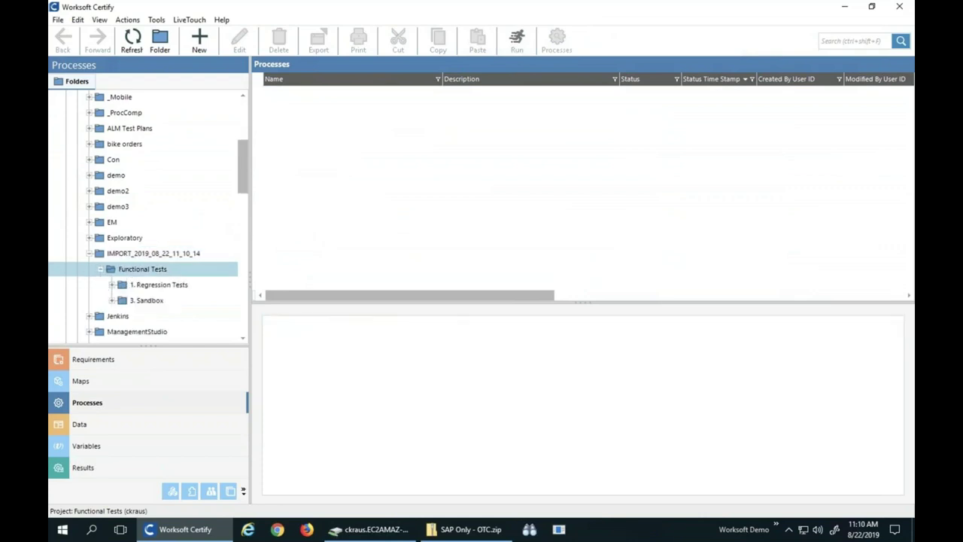
{"action": "left_click_drag", "start_coordinate": [145, 280], "coordinate": [145, 282]}
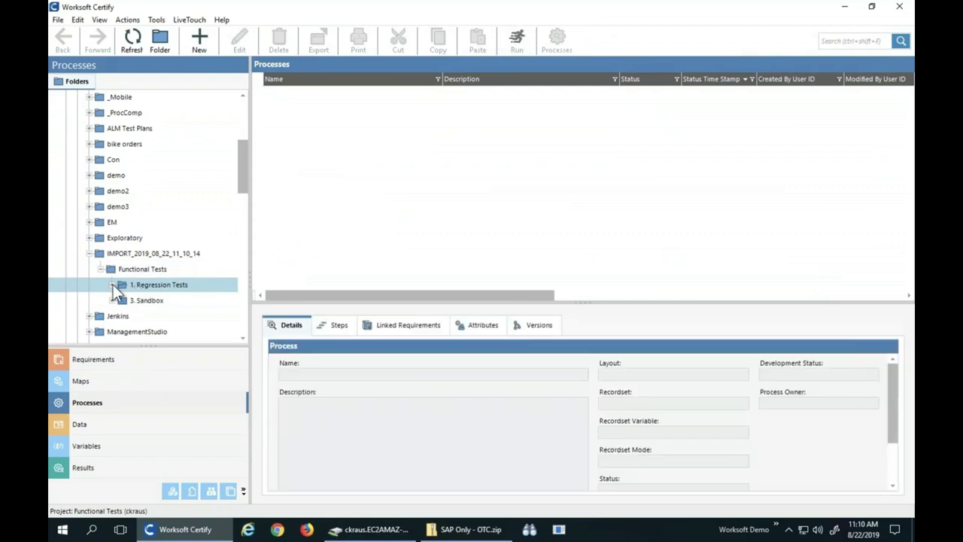
{"action": "left_click", "coordinate": [113, 285]}
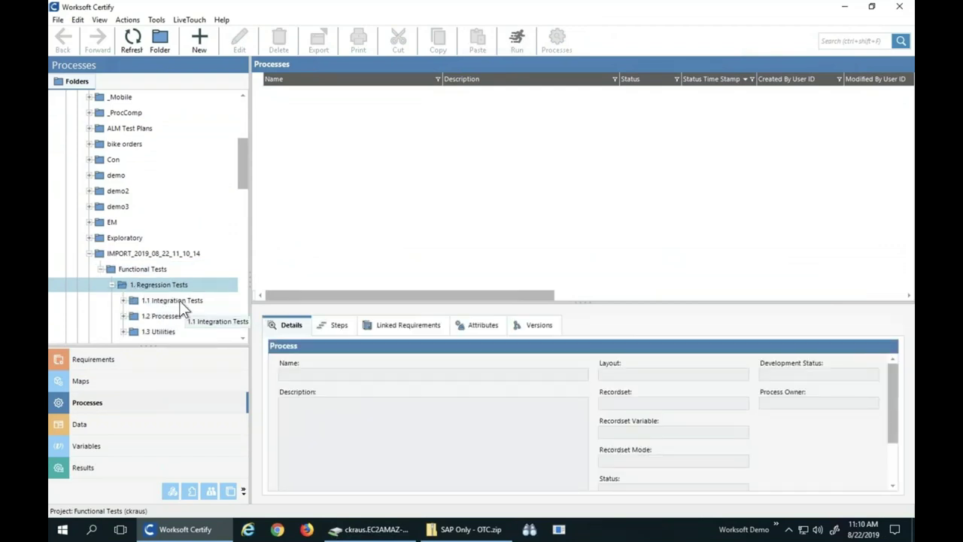
{"action": "left_click", "coordinate": [179, 300]}
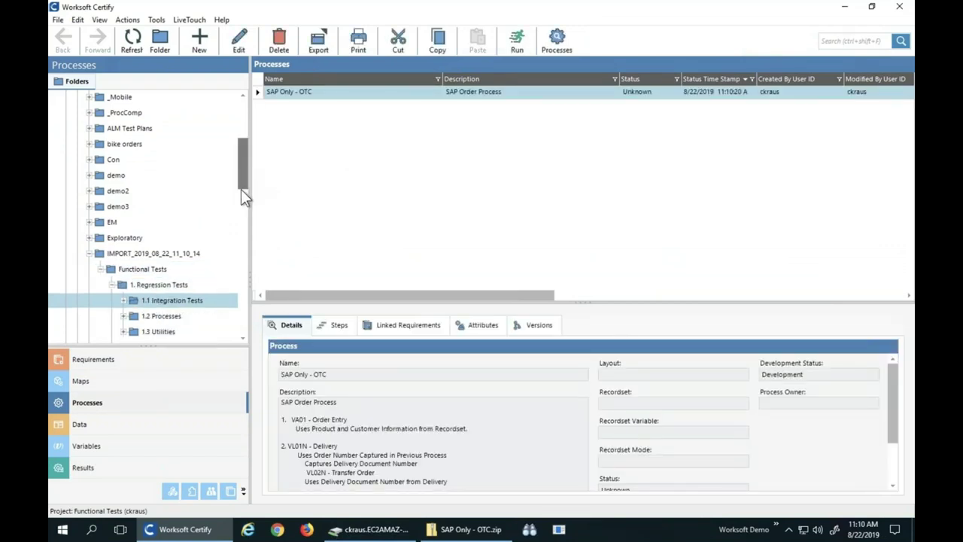
- Expand the imported 3. Sandbox, 1.3 Utilities and 1.2 Processes folders to view their subfolders
{"action": "scroll", "coordinate": [241, 189], "scroll_direction": "down", "scroll_amount": 2}
{"action": "left_click", "coordinate": [113, 237]}
{"action": "mouse_move", "coordinate": [148, 237]}
{"action": "left_mouse_down"}
{"action": "mouse_move", "coordinate": [160, 280]}
{"action": "mouse_move", "coordinate": [162, 244]}
{"action": "mouse_move", "coordinate": [149, 249]}
{"action": "left_mouse_up"}
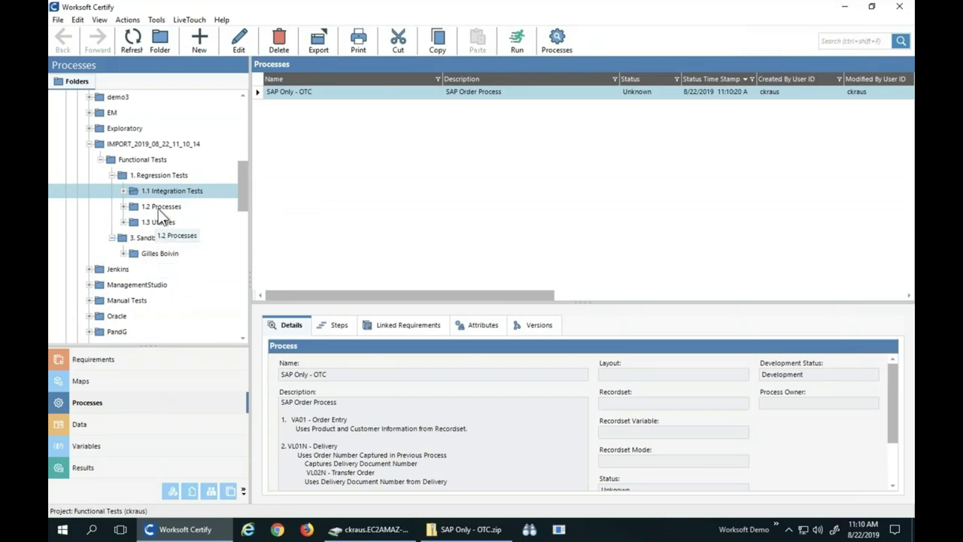
{"action": "left_click", "coordinate": [124, 222]}
{"action": "left_click", "coordinate": [123, 206]}
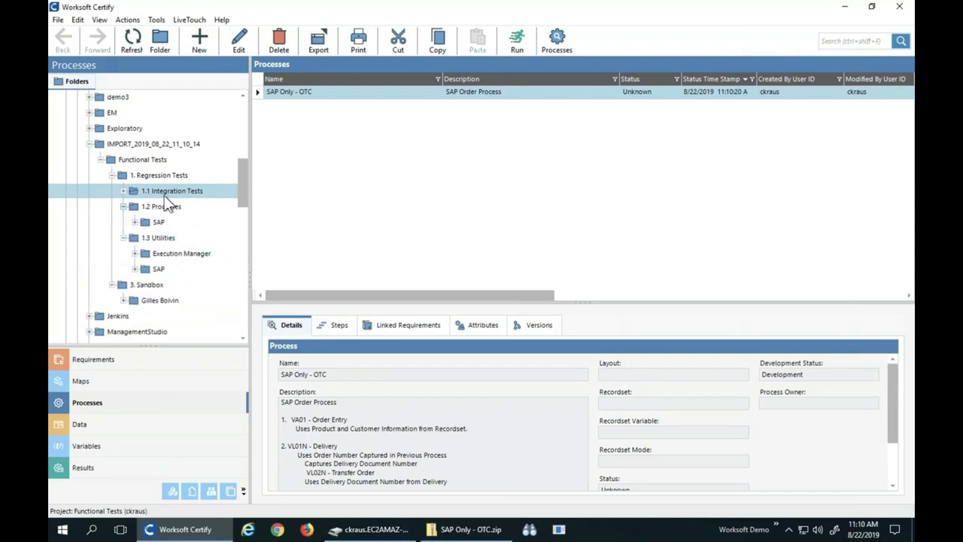
- Open the imported SAP Only - OTC process, view its steps, and close the process
{"action": "left_click", "coordinate": [305, 93]}
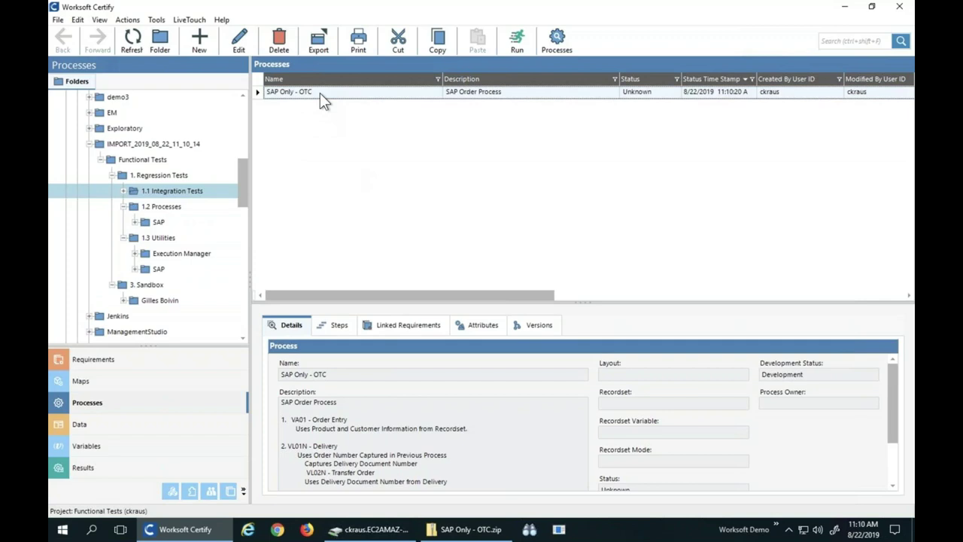
{"action": "double_click", "coordinate": [320, 93]}
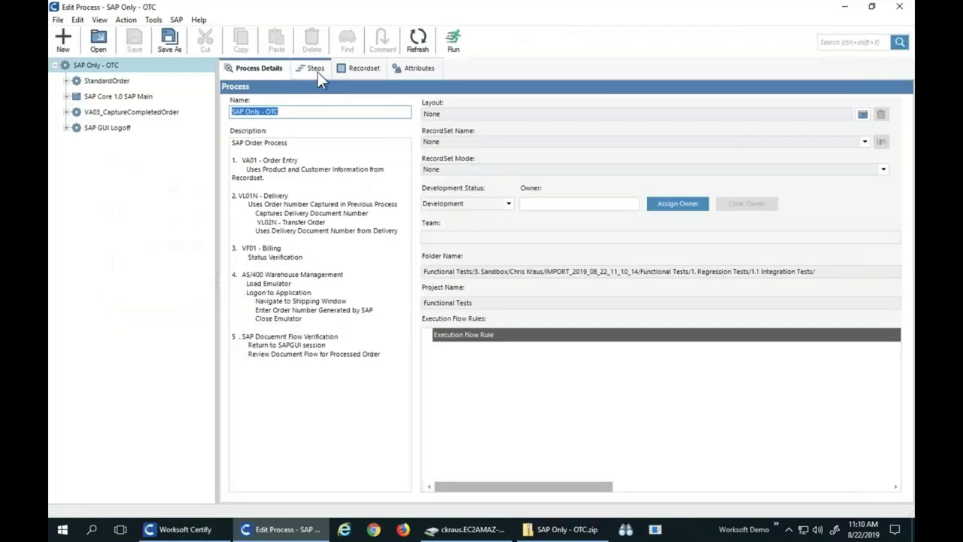
{"action": "left_click", "coordinate": [316, 70]}
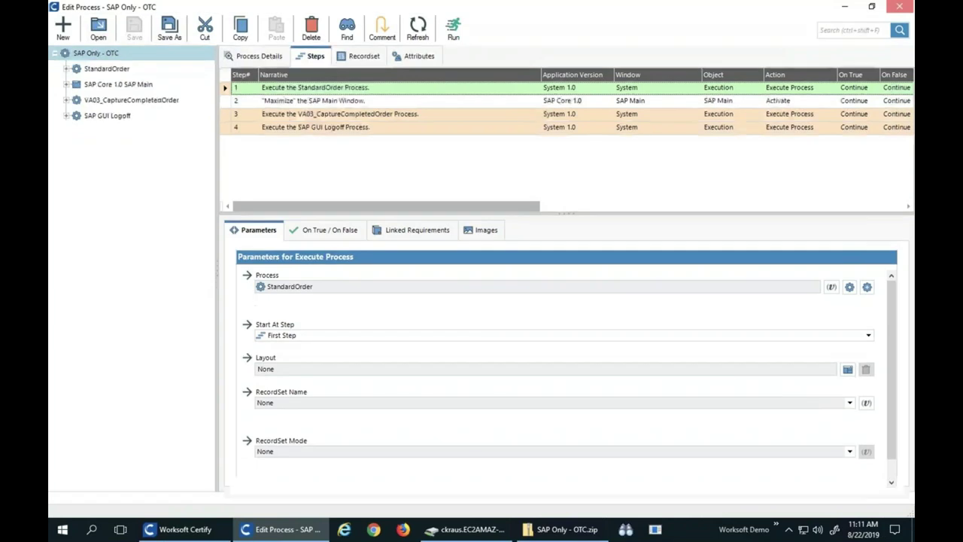
{"action": "left_click", "coordinate": [899, 6]}
- Move the OTC Transaction 1610 folder from the imported Sandbox user's SAP folder into SAP under 1.3 Utilities
{"action": "left_click", "coordinate": [123, 300]}
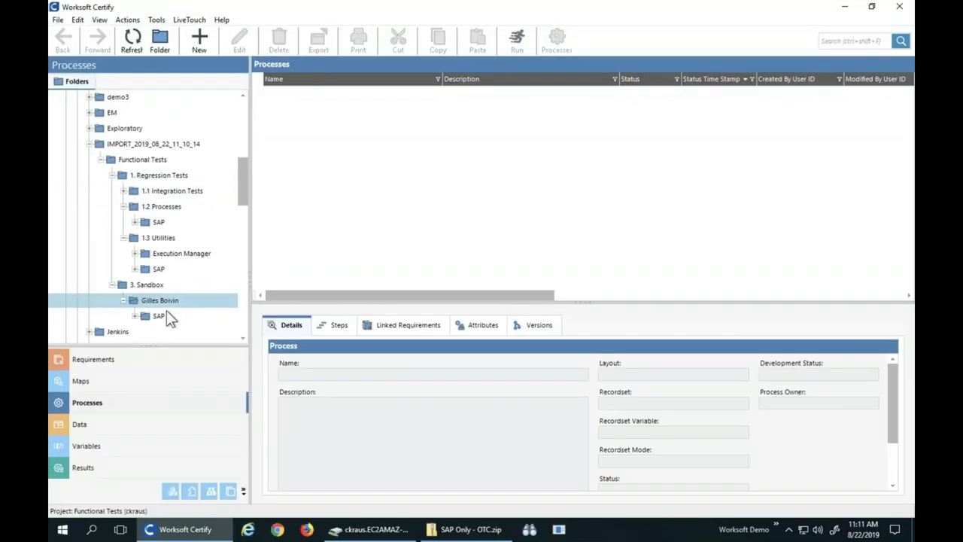
{"action": "left_click", "coordinate": [134, 315]}
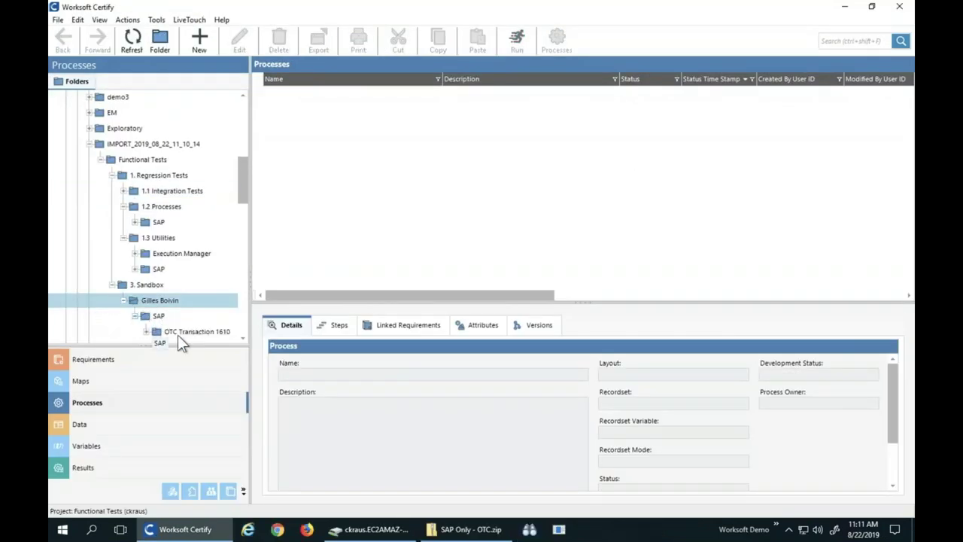
{"action": "left_click", "coordinate": [184, 330]}
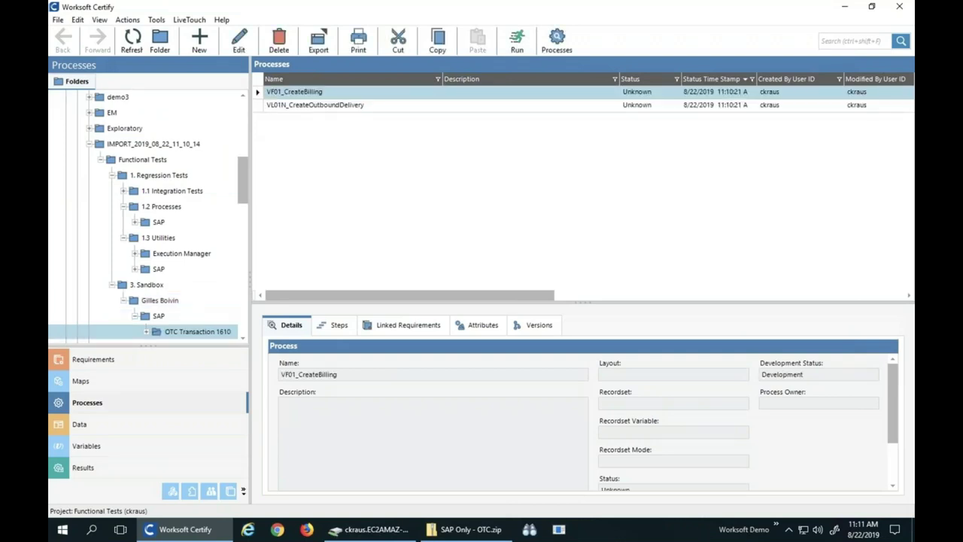
{"action": "left_click_drag", "start_coordinate": [175, 302], "coordinate": [159, 277]}
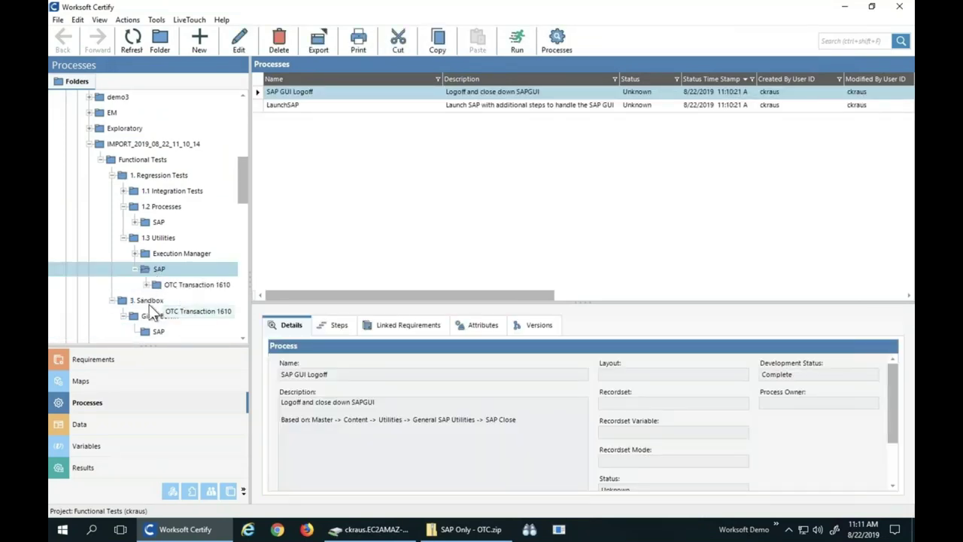
- Delete the leftover 3. Sandbox folder inside the imported Functional Tests structure
{"action": "left_click", "coordinate": [150, 301]}
{"action": "right_click", "coordinate": [154, 301]}
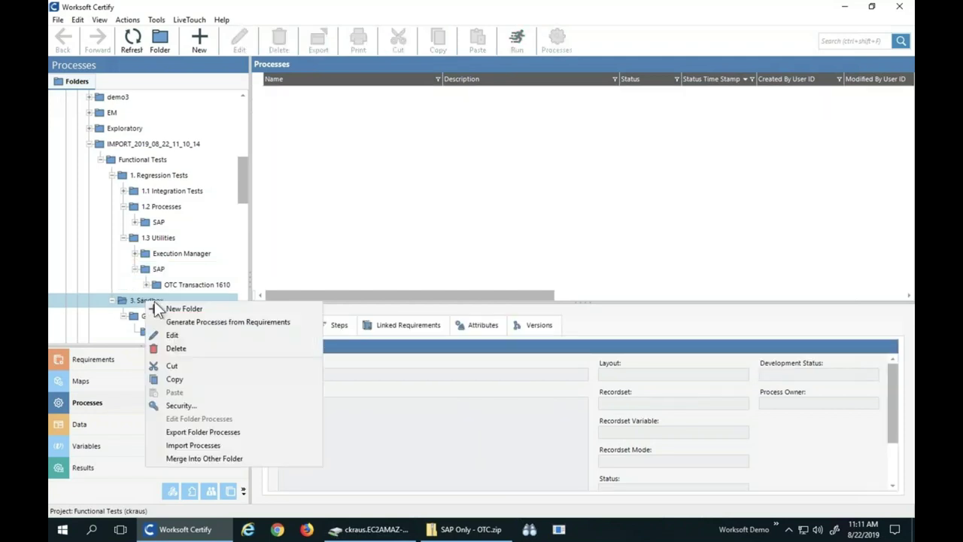
{"action": "left_click", "coordinate": [188, 347]}
{"action": "left_click", "coordinate": [438, 323]}
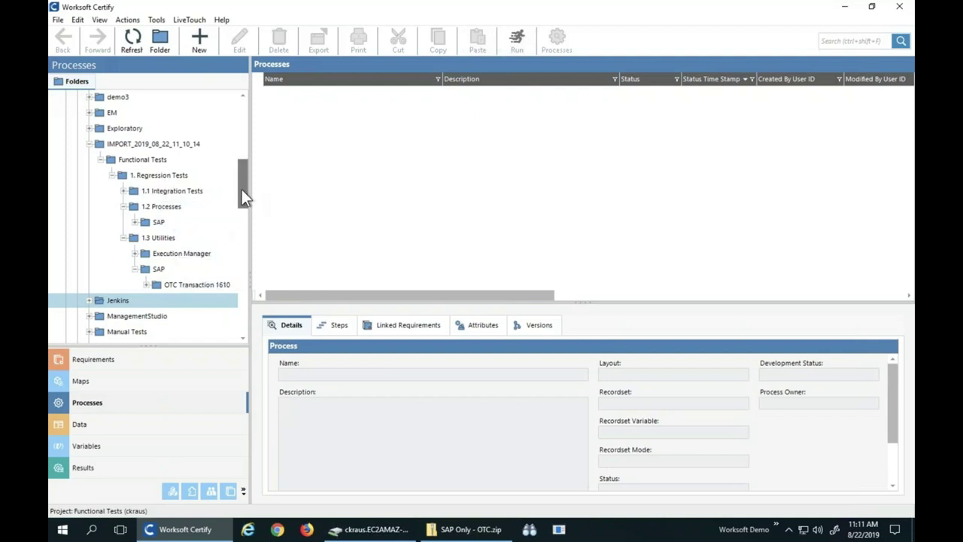
- Expand the original 1. Regression Tests folder, and open 1.1 Integration Tests inside the IMPORT_2019_08_22_11_10_14 folder
{"action": "scroll", "coordinate": [243, 158], "scroll_direction": "up", "scroll_amount": 2}
{"action": "left_click_drag", "start_coordinate": [243, 157], "coordinate": [245, 100]}
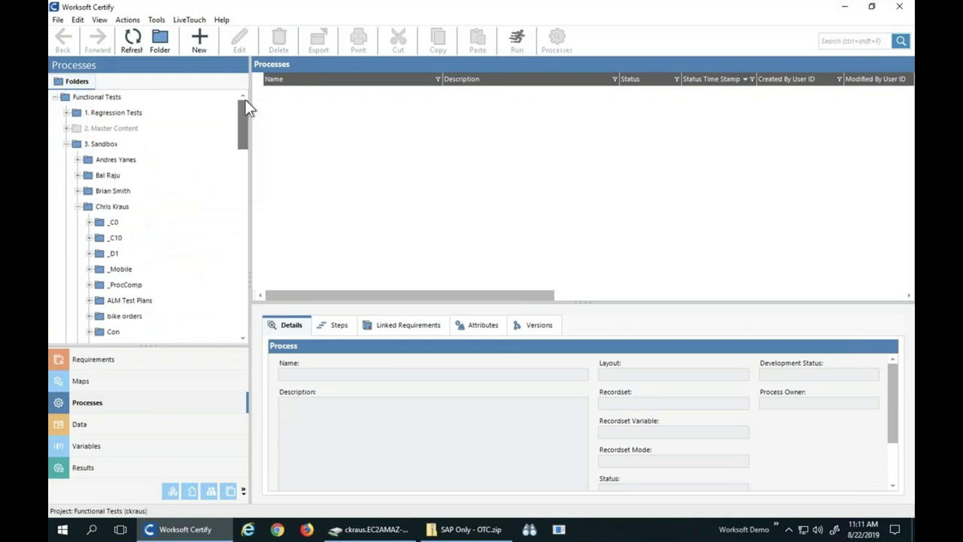
{"action": "left_click", "coordinate": [66, 112]}
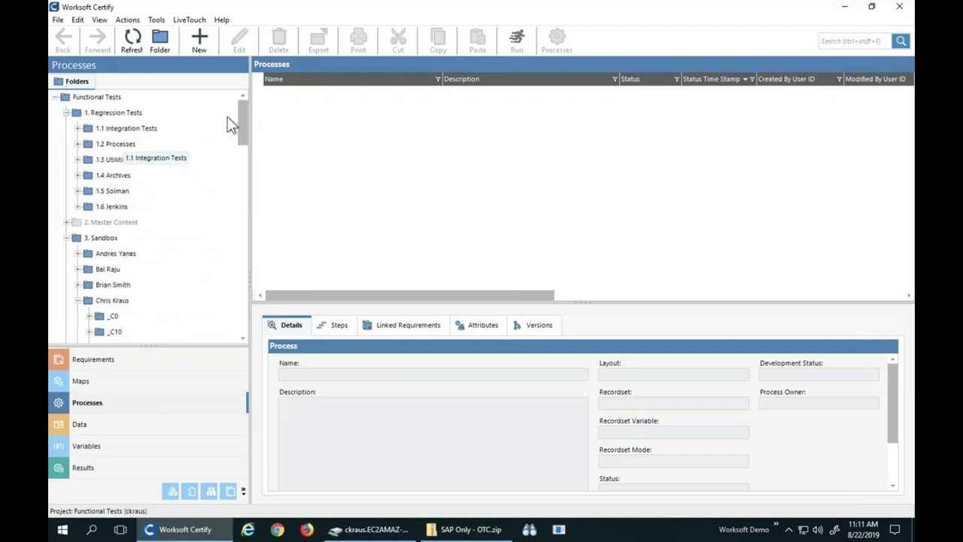
{"action": "left_click_drag", "start_coordinate": [243, 122], "coordinate": [243, 186]}
{"action": "left_click", "coordinate": [170, 223]}
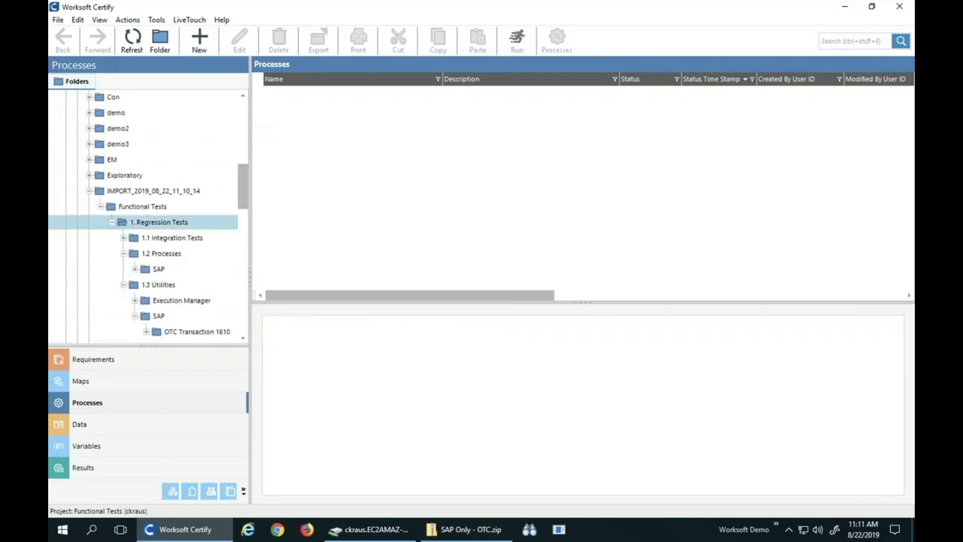
{"action": "left_click", "coordinate": [181, 240]}
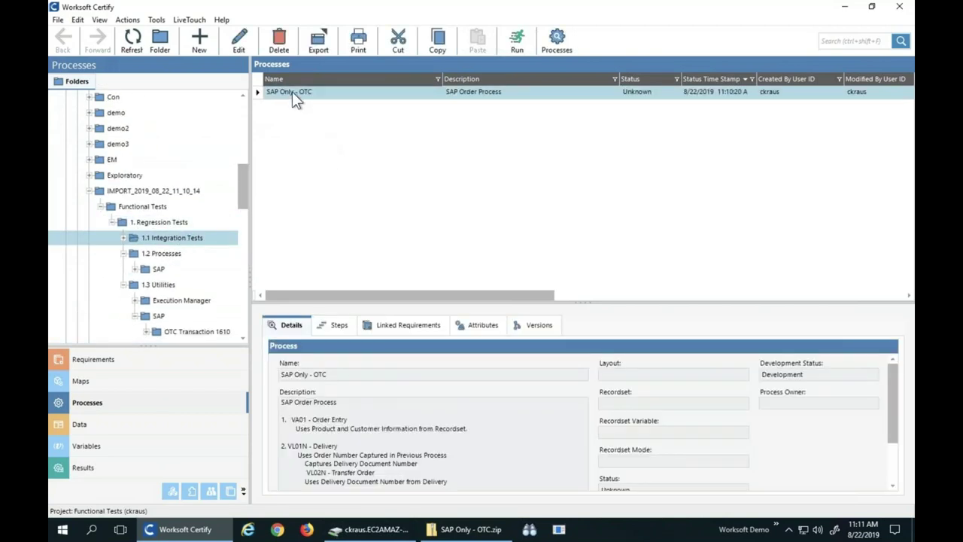
- Start merging the imported SAP Only - OTC process into the SAP Only - OTC process in the original 1.1 Integration Tests folder
{"action": "right_click", "coordinate": [296, 96]}
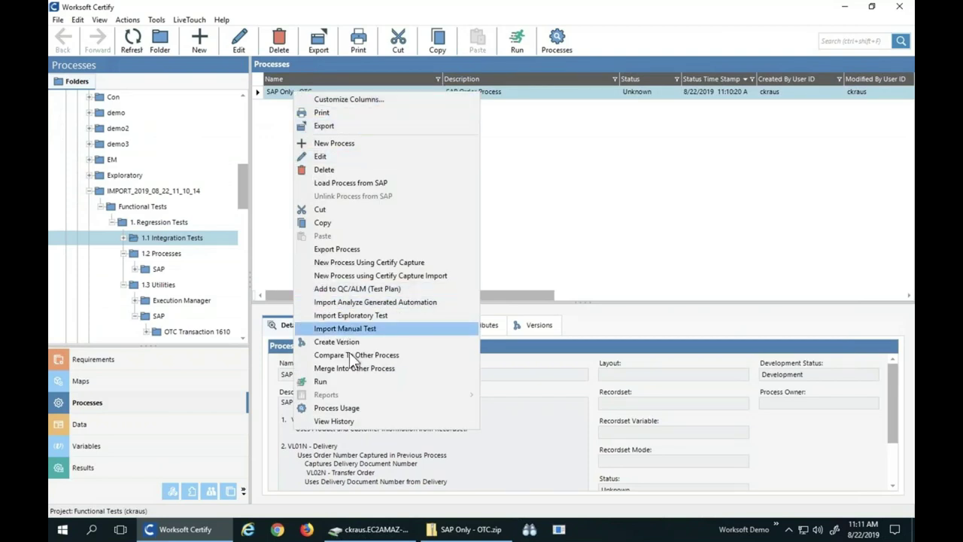
{"action": "left_click", "coordinate": [355, 370]}
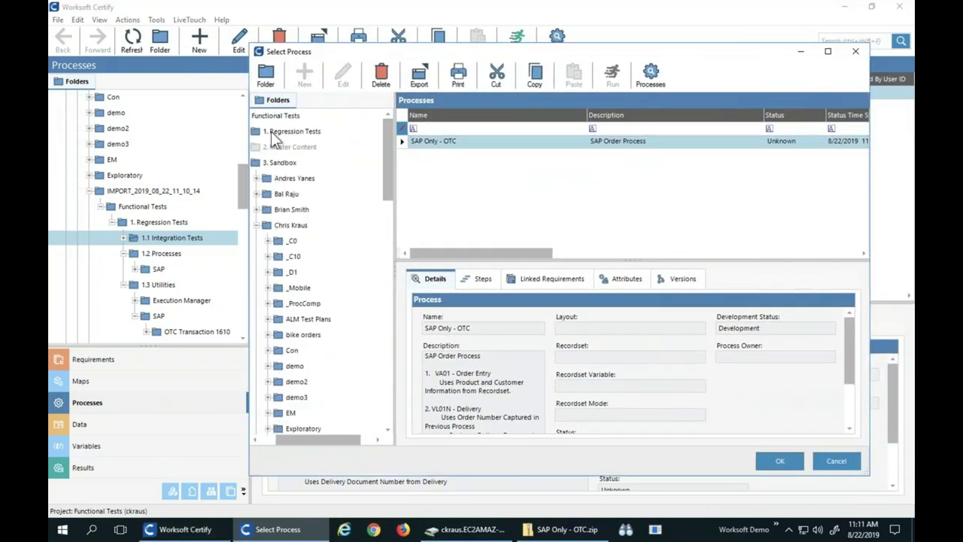
{"action": "left_click_drag", "start_coordinate": [301, 438], "coordinate": [268, 438]}
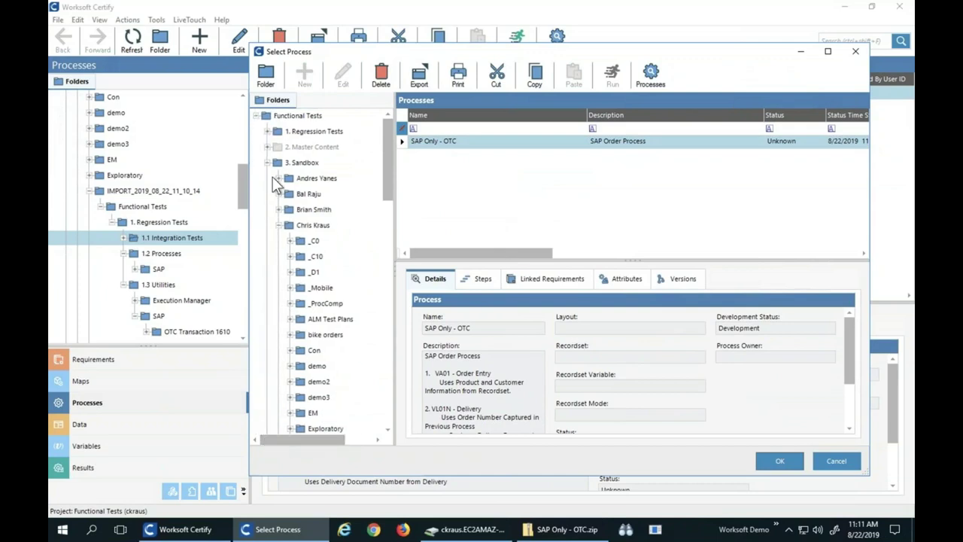
{"action": "left_click", "coordinate": [267, 131]}
{"action": "left_click", "coordinate": [307, 146]}
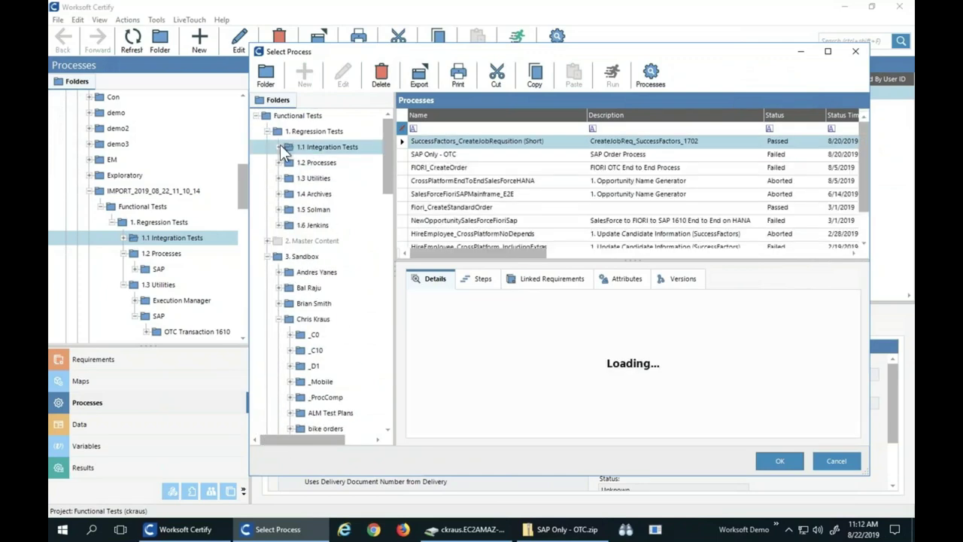
{"action": "left_click", "coordinate": [437, 155]}
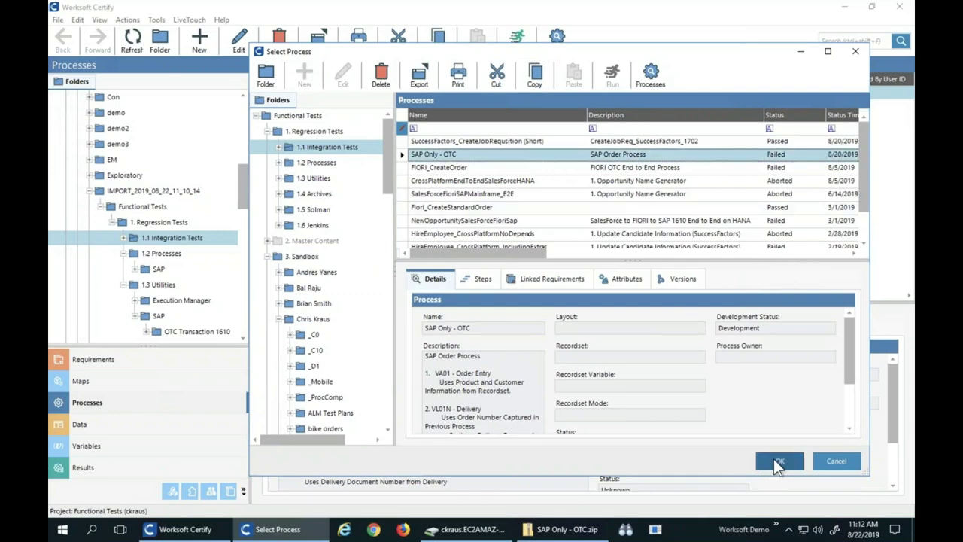
{"action": "left_click", "coordinate": [777, 461]}
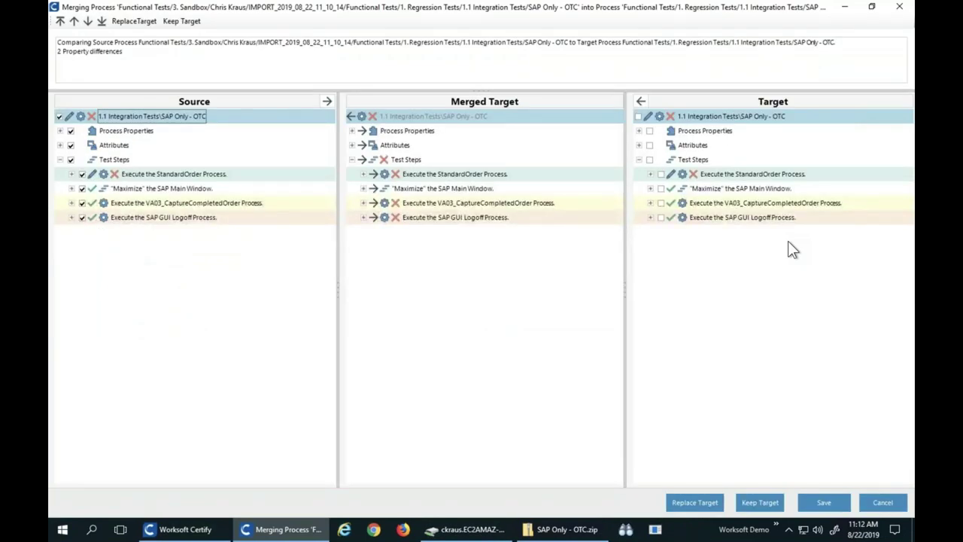
- Examine the source, merged and target trees, expanding the VA03_CaptureCompletedOrder and Maximize steps, and check the source process in the main window
{"action": "mouse_move", "coordinate": [208, 123]}
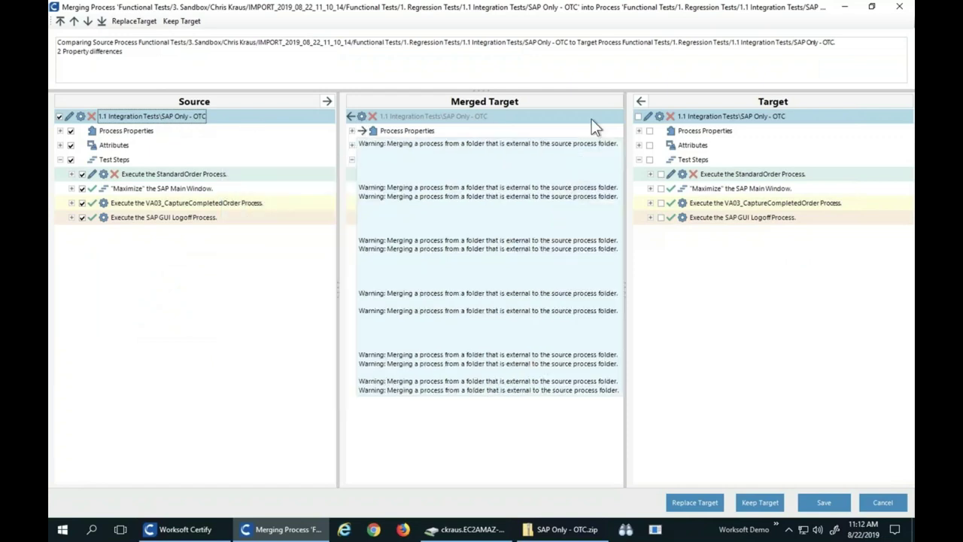
{"action": "mouse_move", "coordinate": [712, 119]}
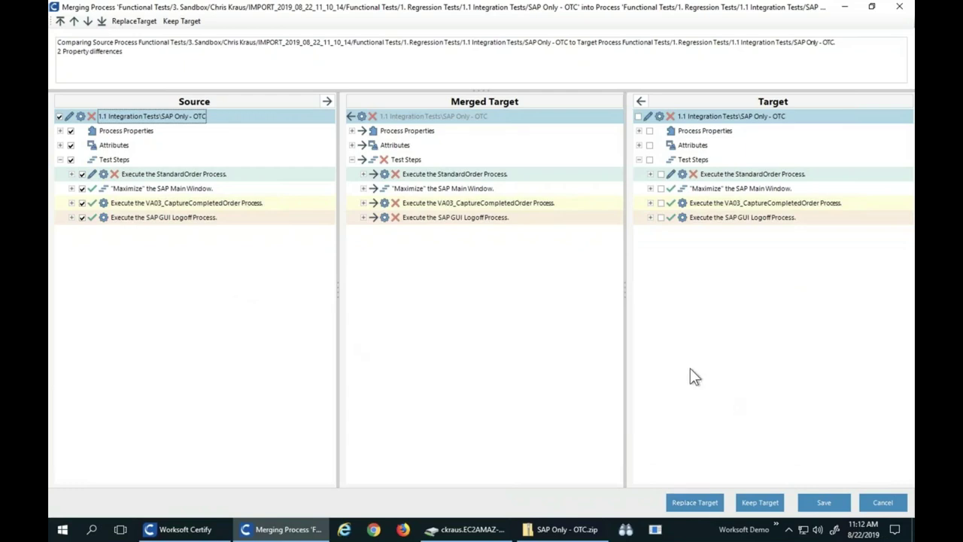
{"action": "left_click", "coordinate": [649, 202]}
{"action": "left_click", "coordinate": [648, 188]}
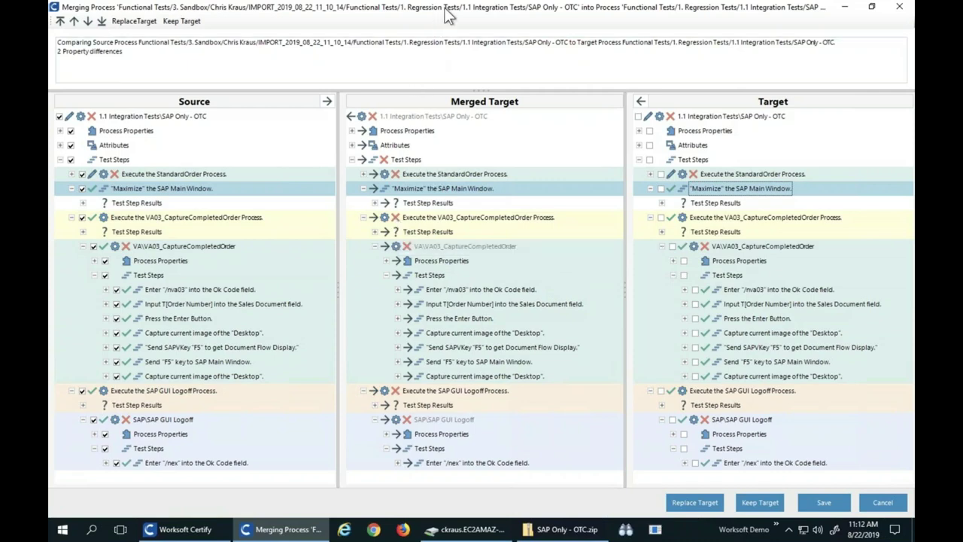
{"action": "key", "text": "super+Down"}
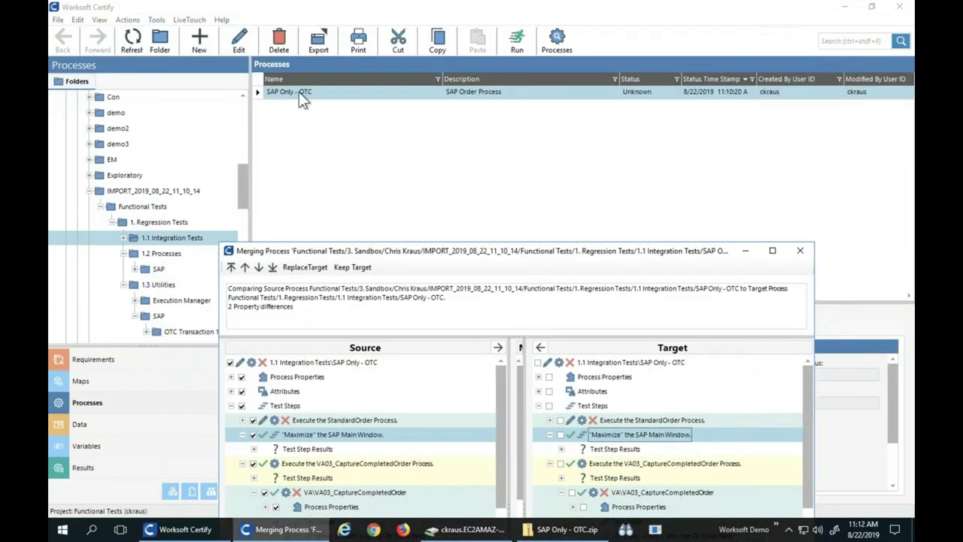
{"action": "left_click", "coordinate": [298, 91]}
{"action": "left_click_drag", "start_coordinate": [416, 250], "coordinate": [384, 20]}
{"action": "double_click", "coordinate": [384, 21]}
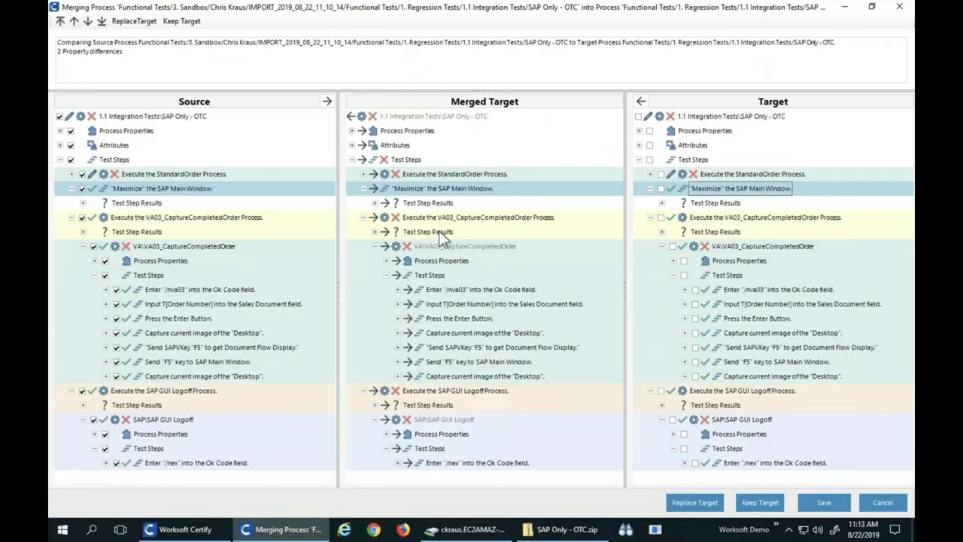
- Save the SAP Only - OTC merge with the source selections applied to the target
{"action": "left_click", "coordinate": [833, 510]}
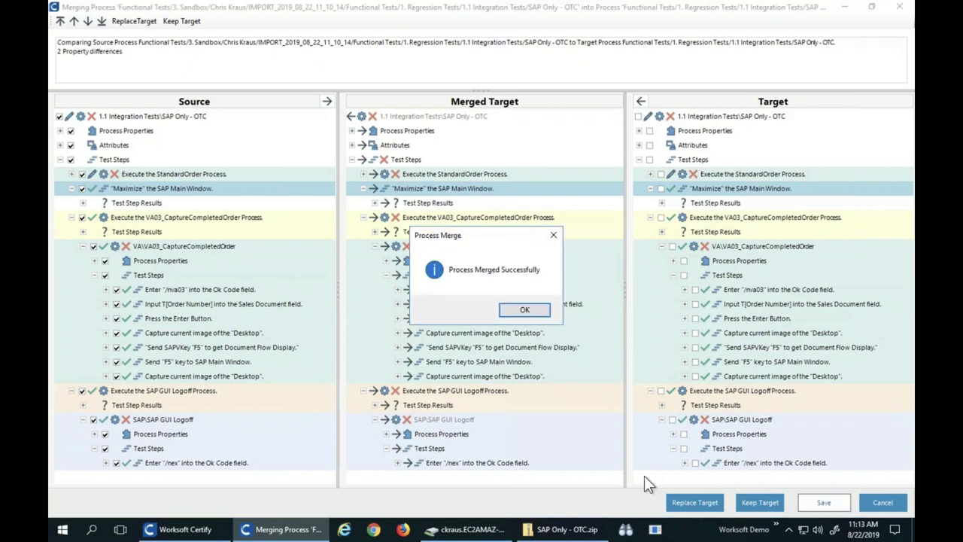
{"action": "left_click", "coordinate": [526, 311]}
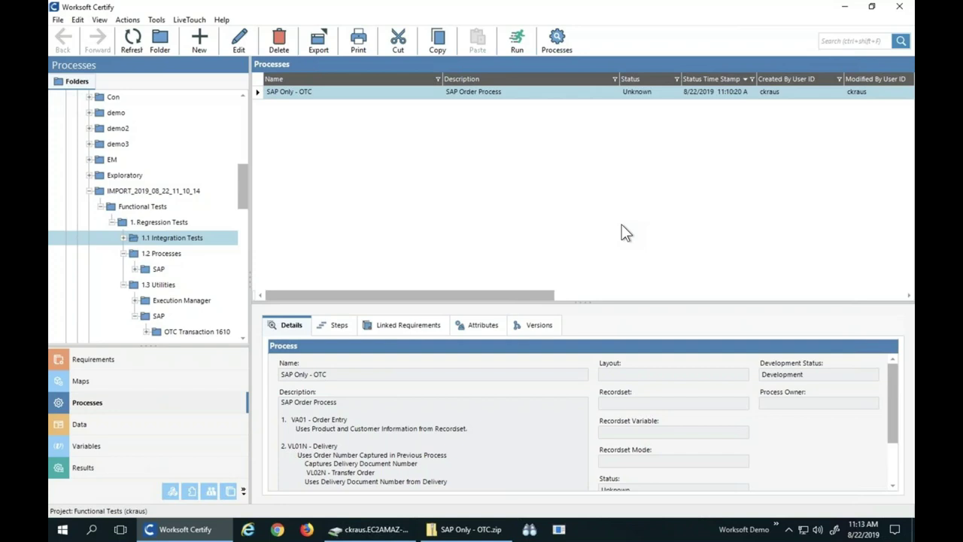
- Add the hidden ID column to the imported process list and view the ID of SAP Only - OTC
{"action": "mouse_move", "coordinate": [549, 295]}
{"action": "left_mouse_down"}
{"action": "mouse_move", "coordinate": [900, 294]}
{"action": "mouse_move", "coordinate": [549, 295]}
{"action": "left_mouse_up"}
{"action": "right_click", "coordinate": [360, 79]}
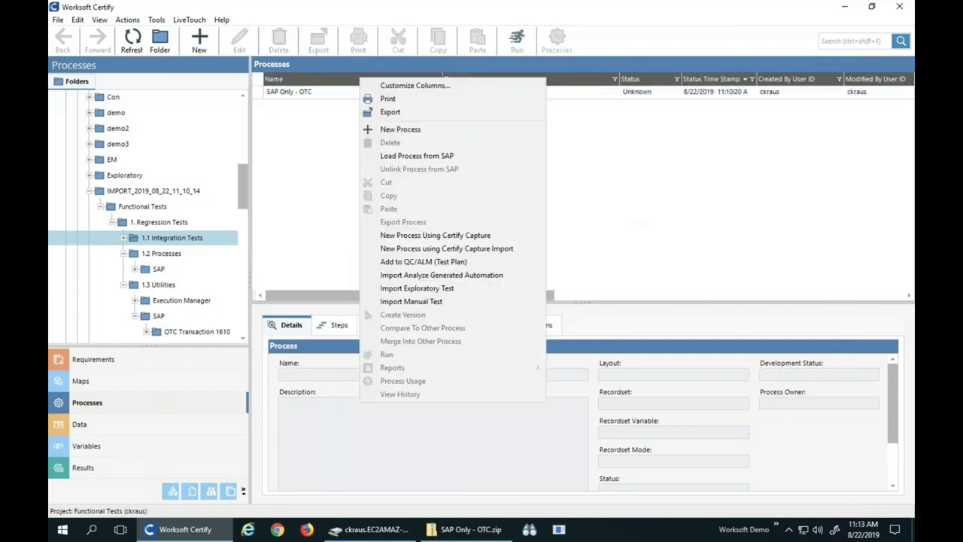
{"action": "left_click", "coordinate": [399, 84]}
{"action": "left_click_drag", "start_coordinate": [555, 305], "coordinate": [556, 344]}
{"action": "left_click", "coordinate": [481, 345]}
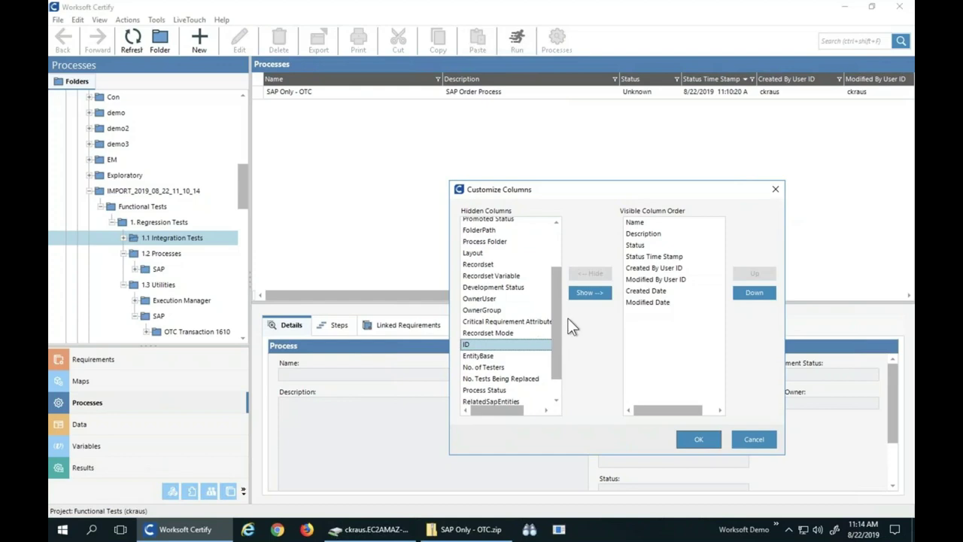
{"action": "left_click", "coordinate": [590, 293]}
{"action": "left_click", "coordinate": [698, 441]}
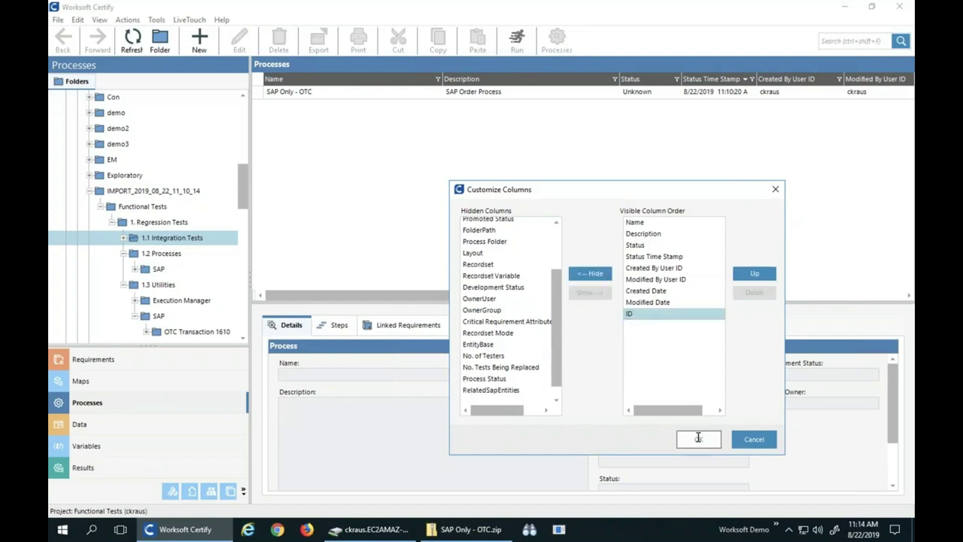
{"action": "left_click_drag", "start_coordinate": [568, 301], "coordinate": [891, 295]}
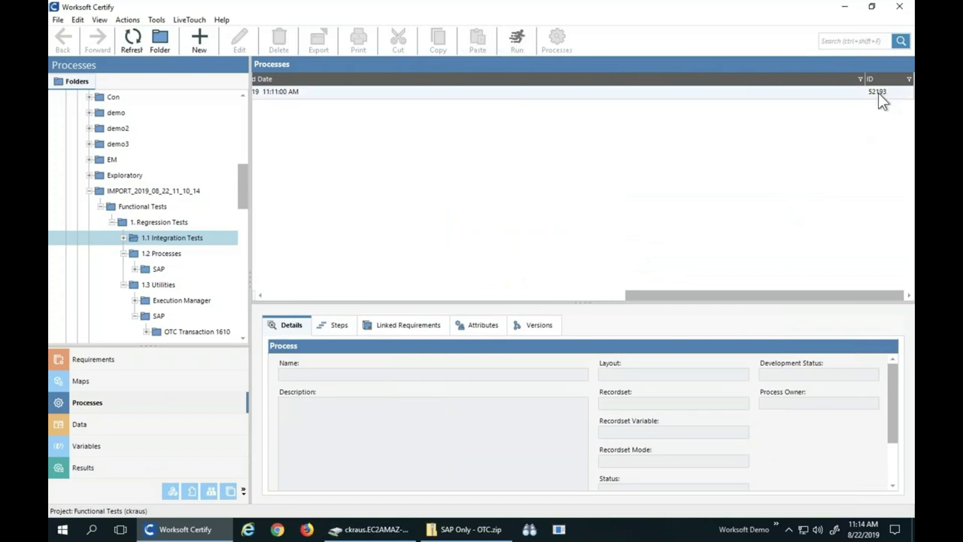